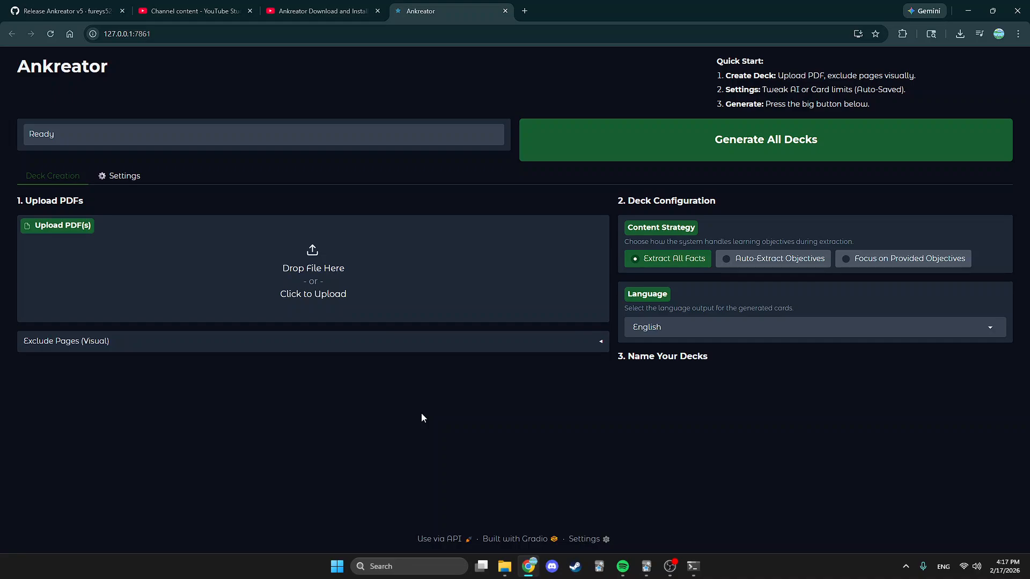
Upload Test PDF.pdf from the Desktop, creating Deck 1 named Test.
mouse_move(653, 561)
left_click(309, 275)
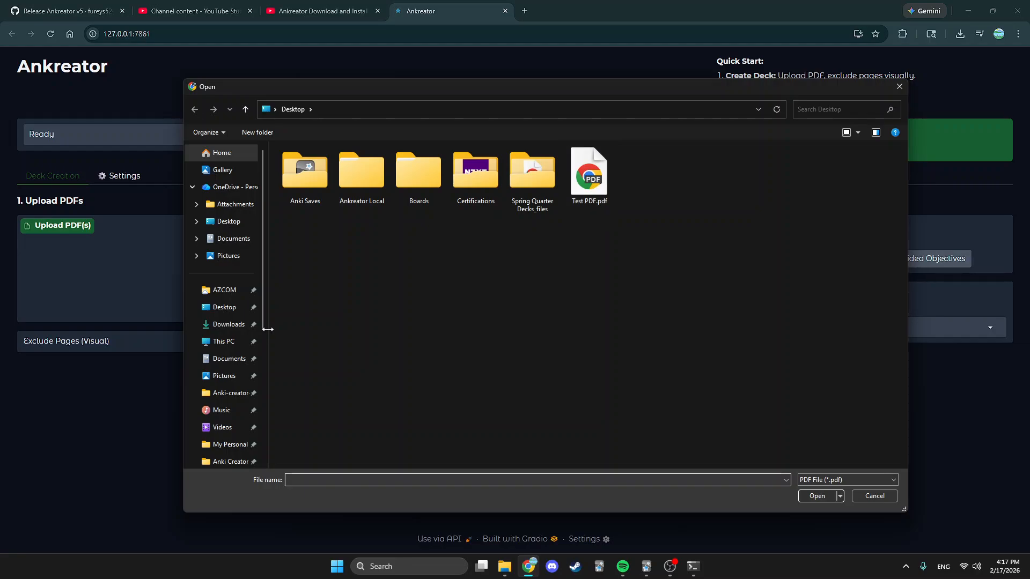
left_click(584, 180)
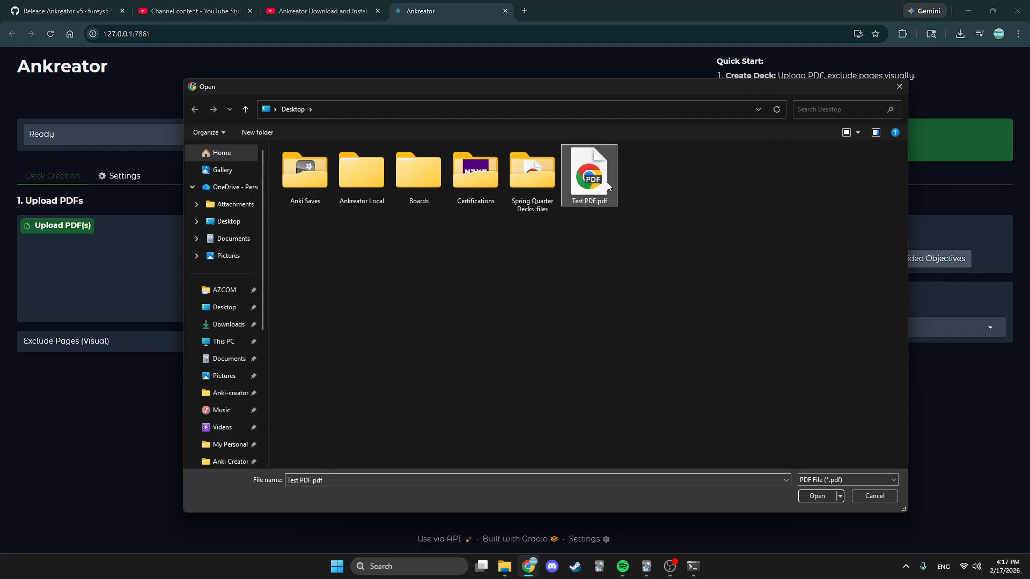
left_click(816, 496)
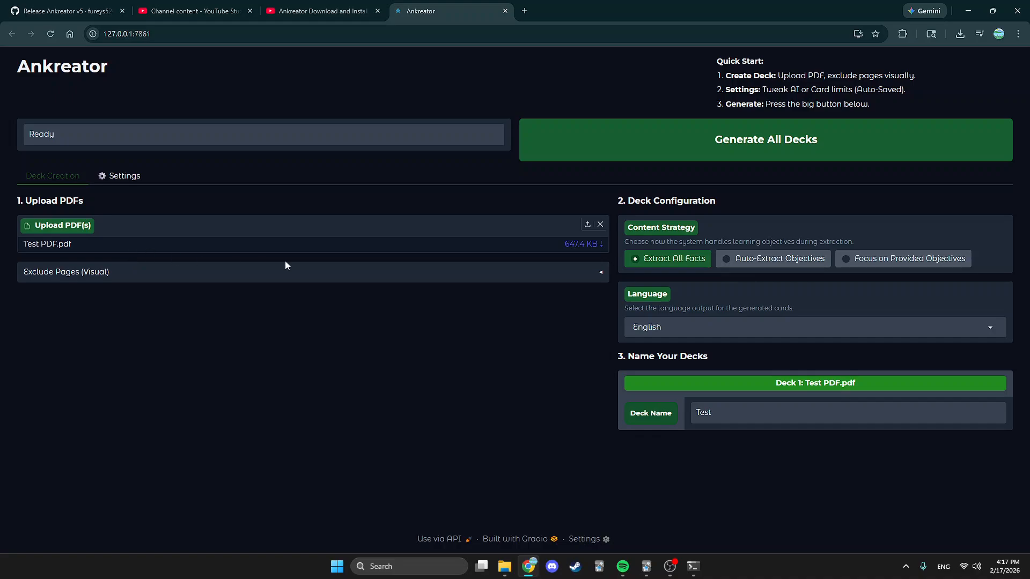
Add the five newest PDFs from Downloads, giving six decks in total.
left_click(586, 225)
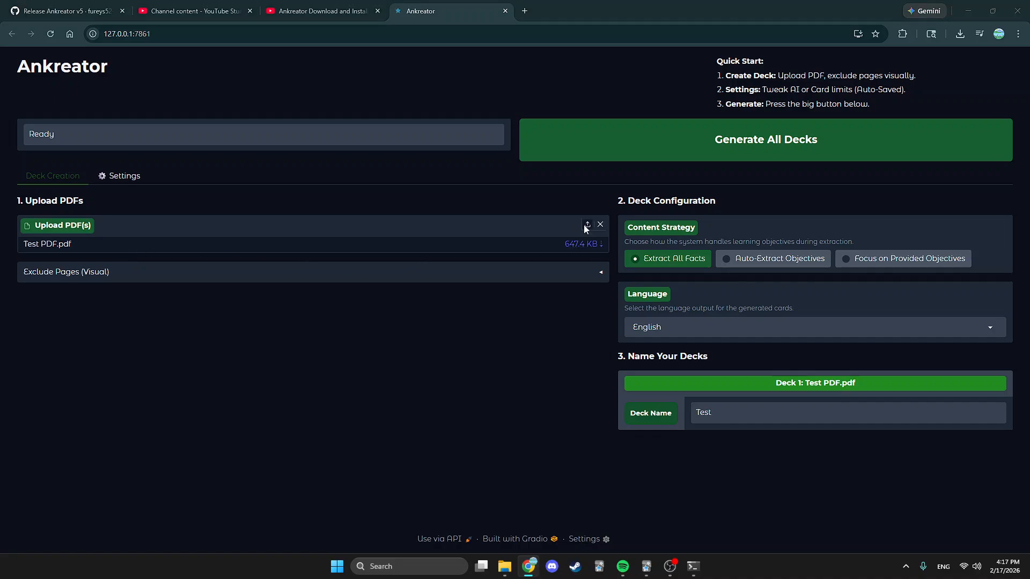
left_click(225, 324)
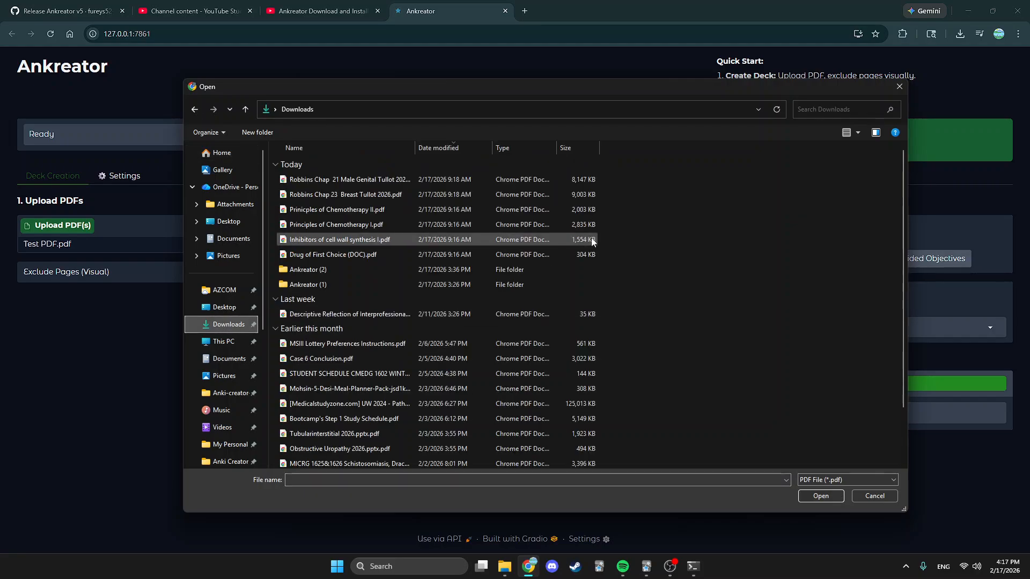
left_click_drag(638, 244, 484, 165)
left_click(824, 495)
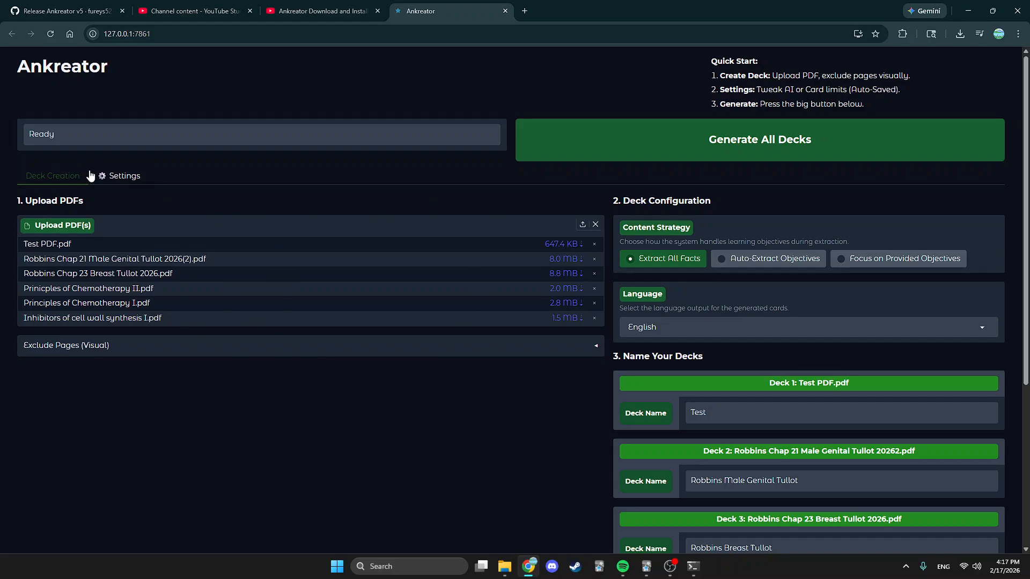
Replace Deck 2's name Robbins Male Genital Tullot with Deck 1's name, Test.
scroll(296, 386, "down", 5)
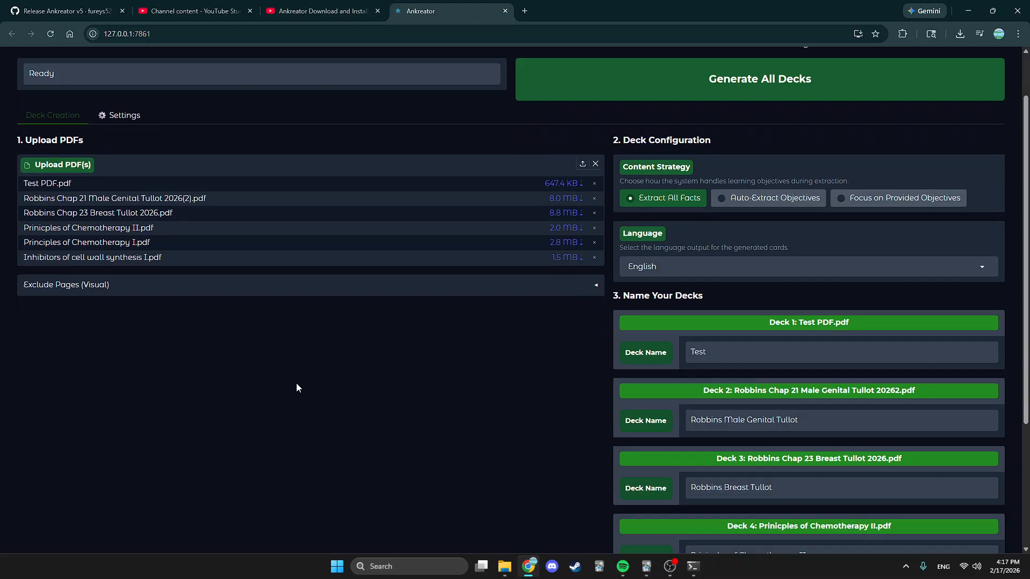
scroll(483, 257, "up", 4)
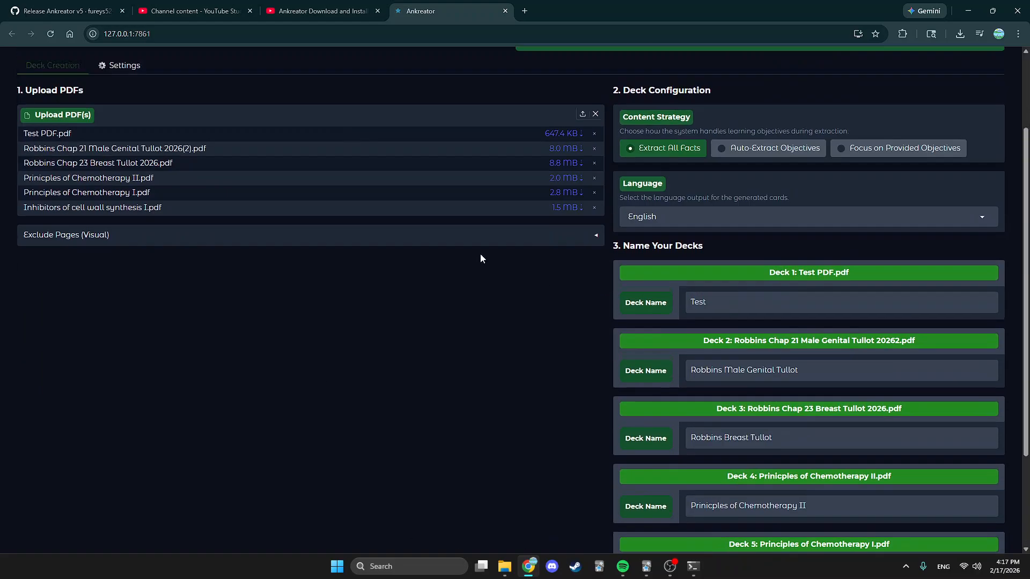
scroll(379, 361, "down", 4)
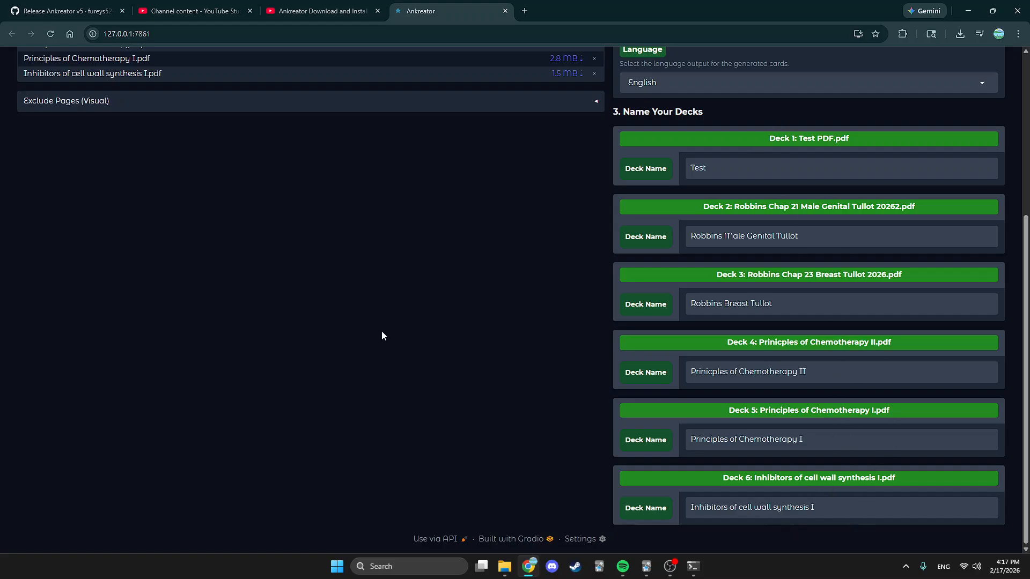
scroll(428, 378, "up", 5)
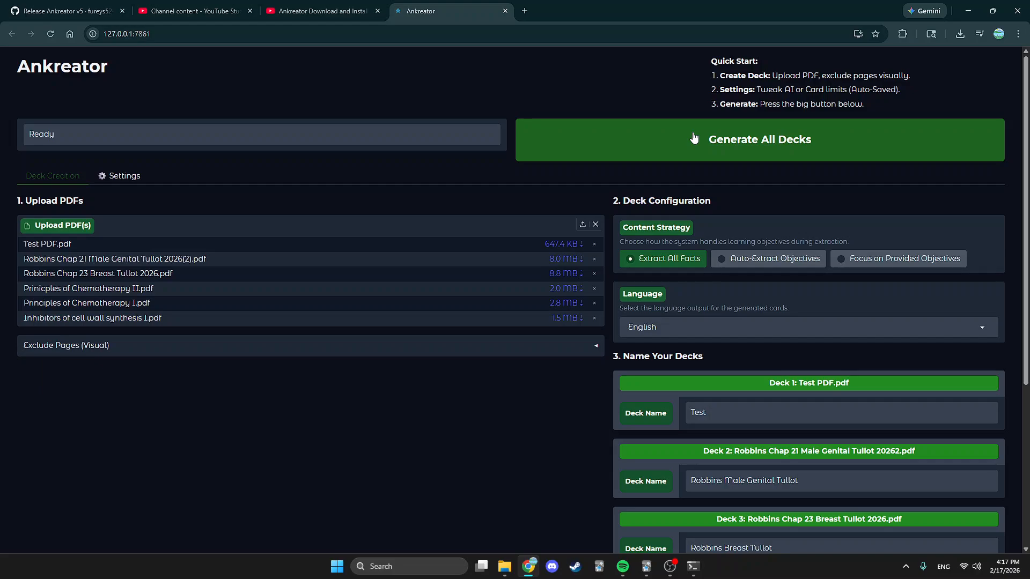
scroll(551, 402, "down", 1)
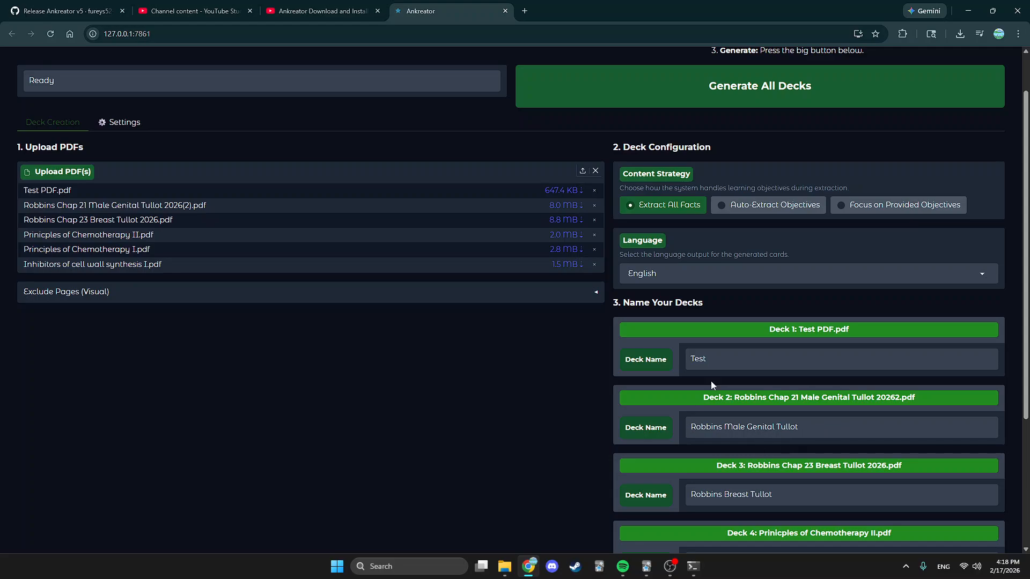
left_click_drag(717, 361, 679, 368)
key("ctrl+c")
left_click_drag(811, 424, 674, 422)
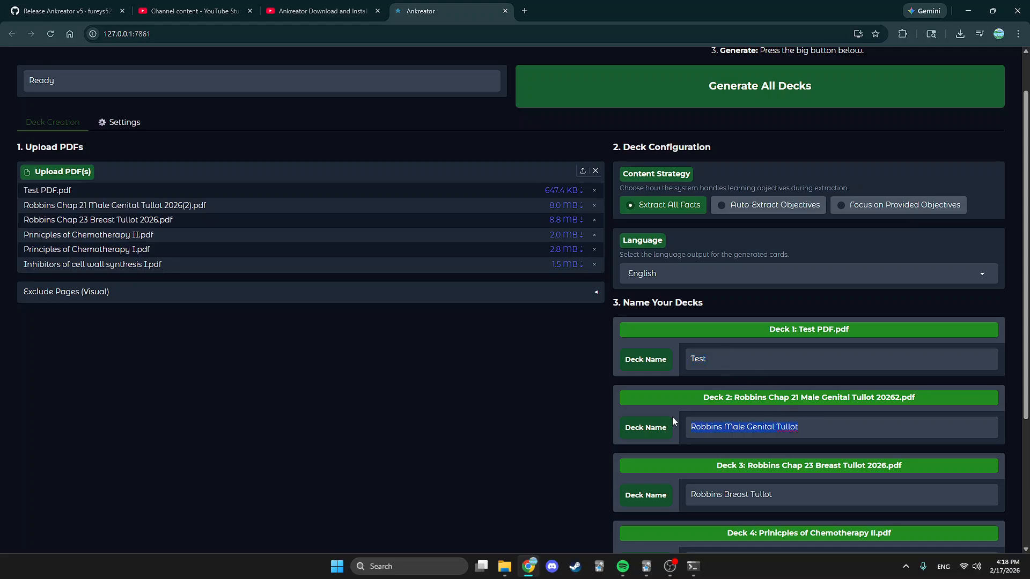
key("ctrl+v")
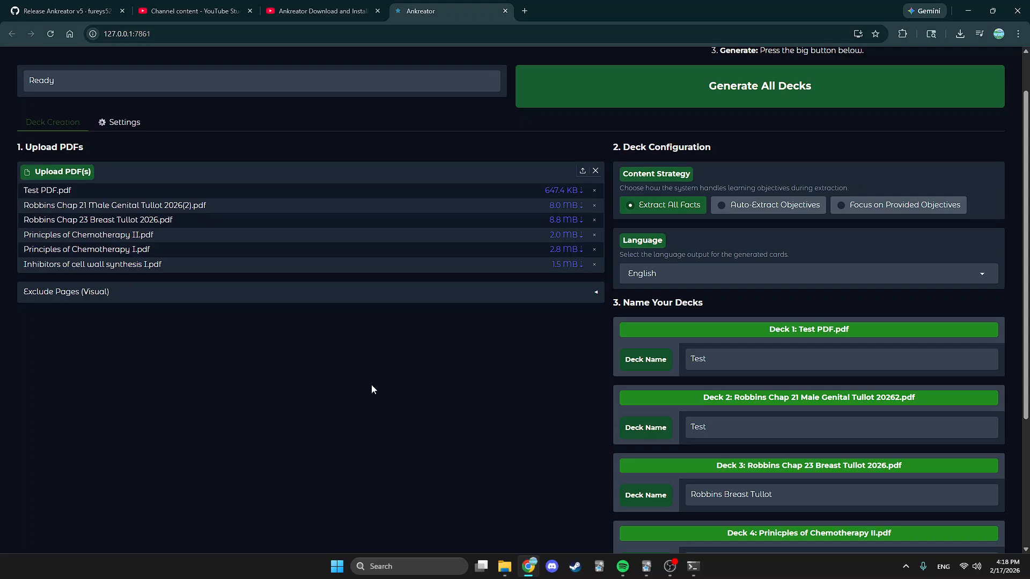
Expand Exclude Pages (Visual) and load the page thumbnail previews.
left_click(412, 295)
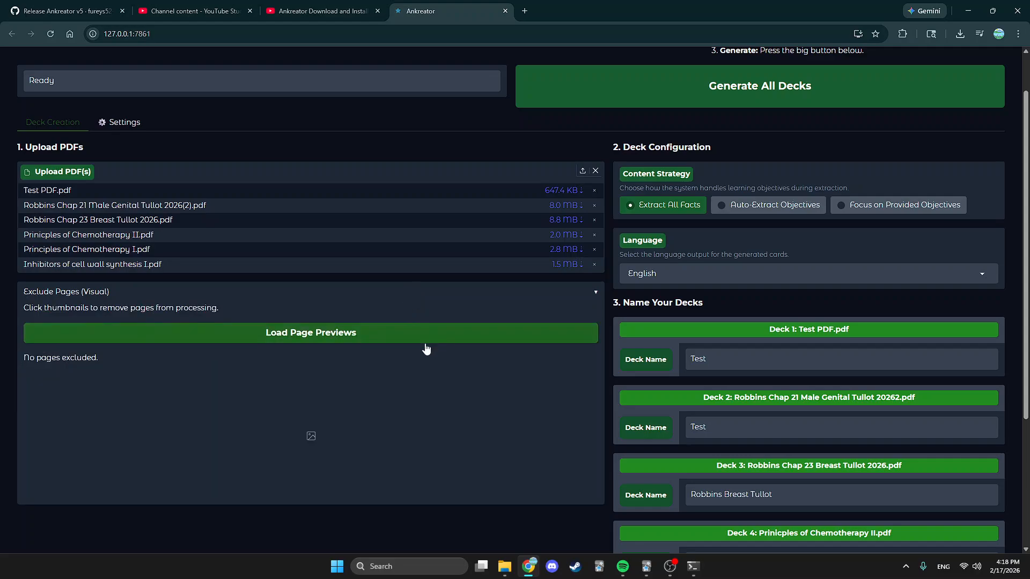
left_click(346, 331)
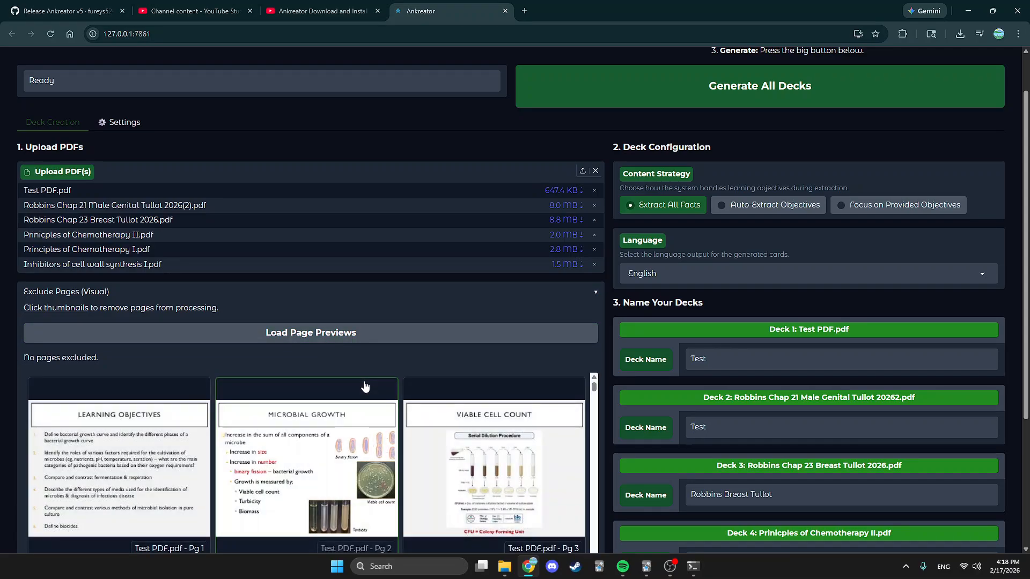
scroll(268, 378, "down", 4)
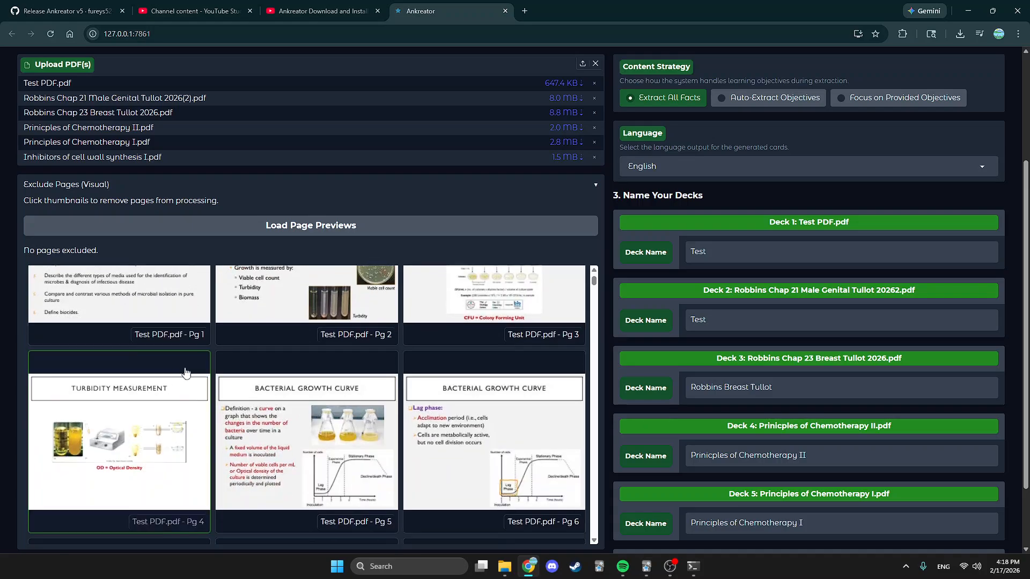
scroll(249, 423, "up", 2)
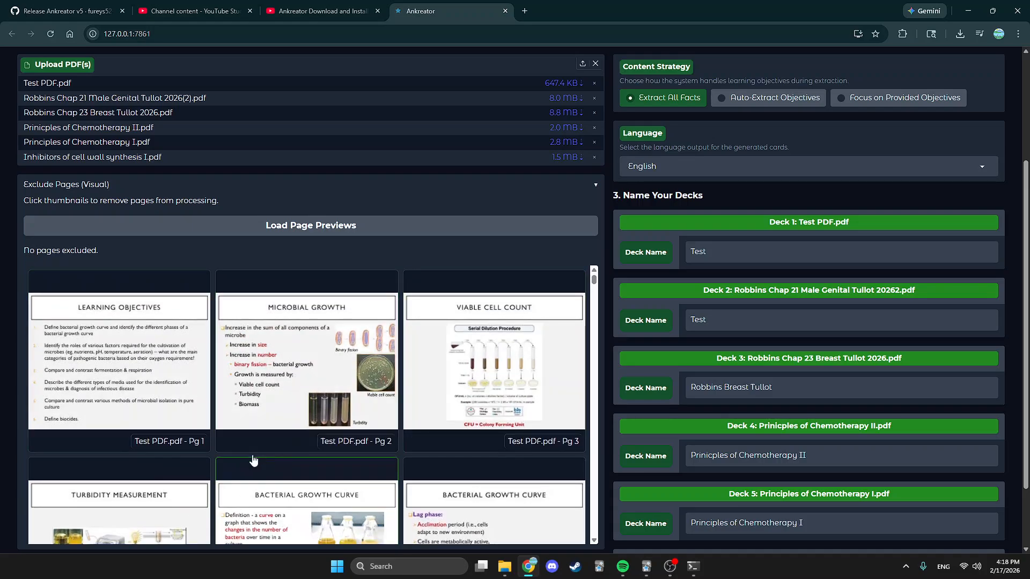
Exclude six pages, including page 1, page 6 and the Male Genital title page, then collapse the panel.
left_click(98, 354)
scroll(269, 449, "down", 1)
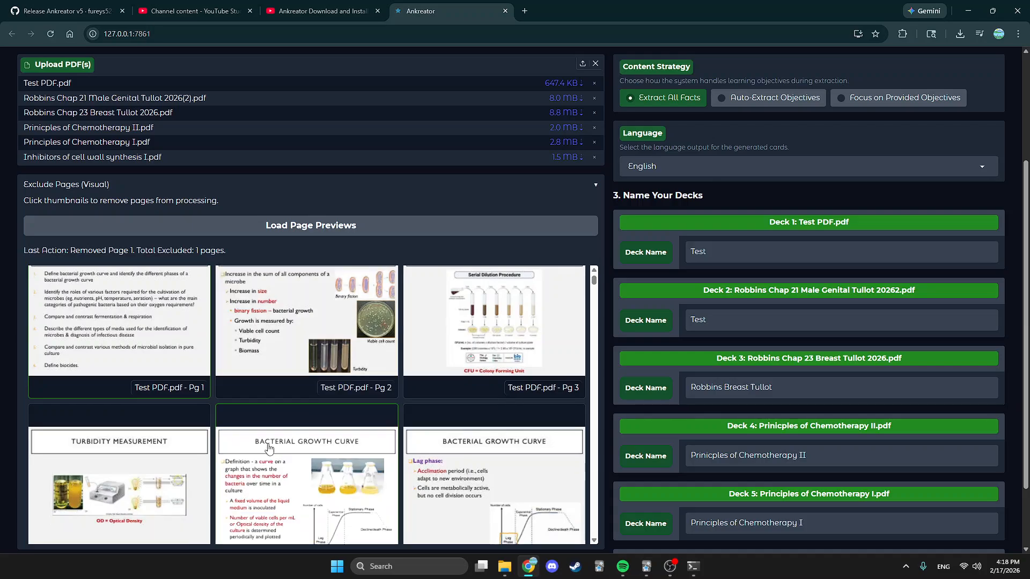
left_click(269, 448)
left_click(482, 377)
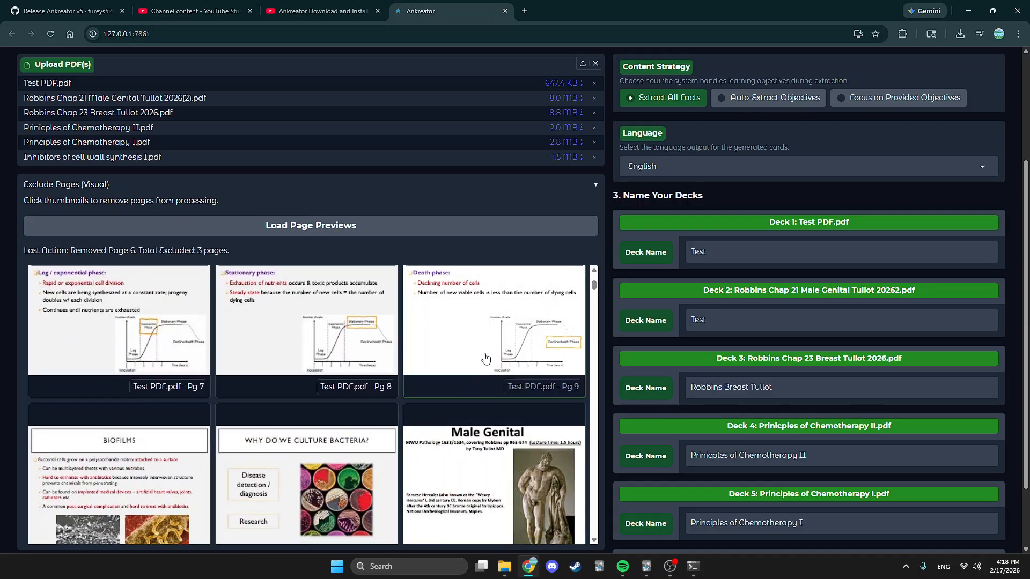
left_click(316, 364)
left_click(292, 448)
left_click(461, 466)
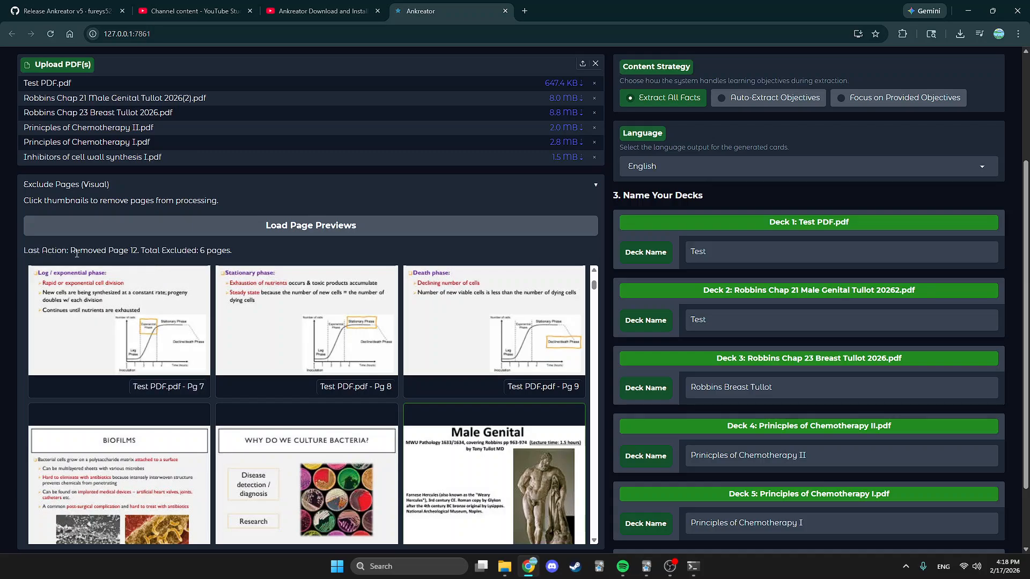
left_click_drag(73, 251, 263, 253)
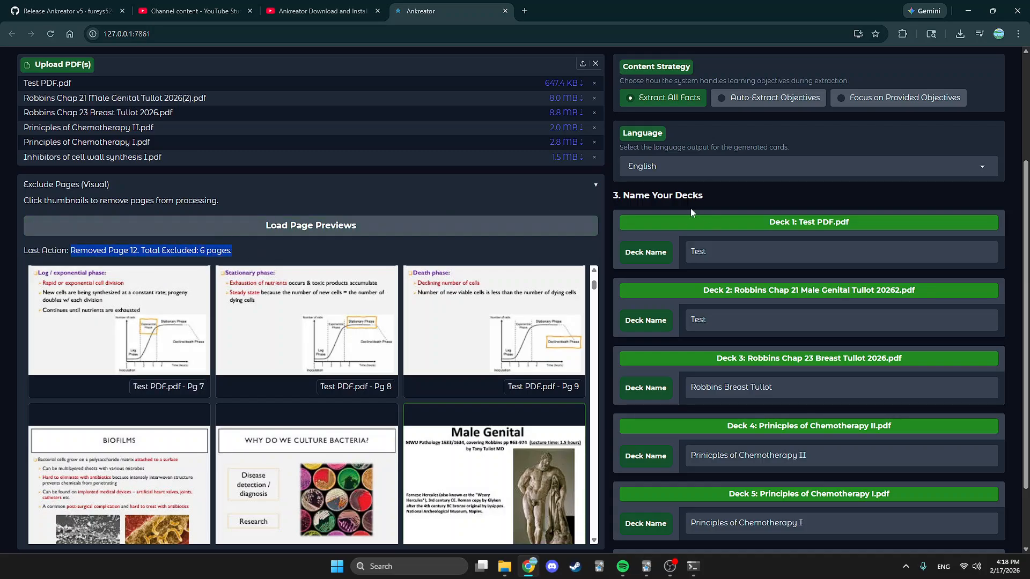
left_click(594, 195)
scroll(365, 496, "up", 3)
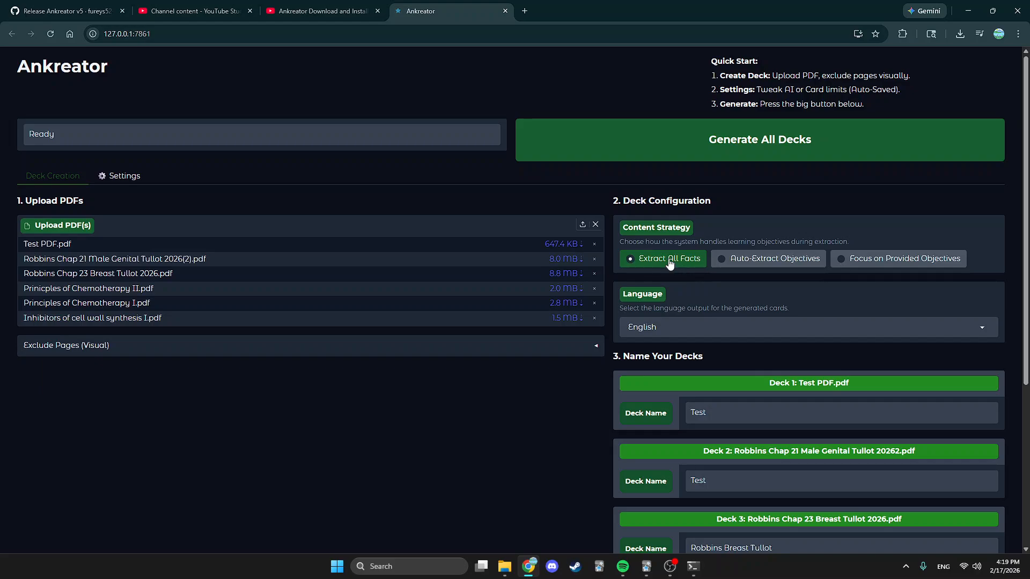
Try each Content Strategy option, settle on Extract All Facts, and show the language list.
left_click(763, 262)
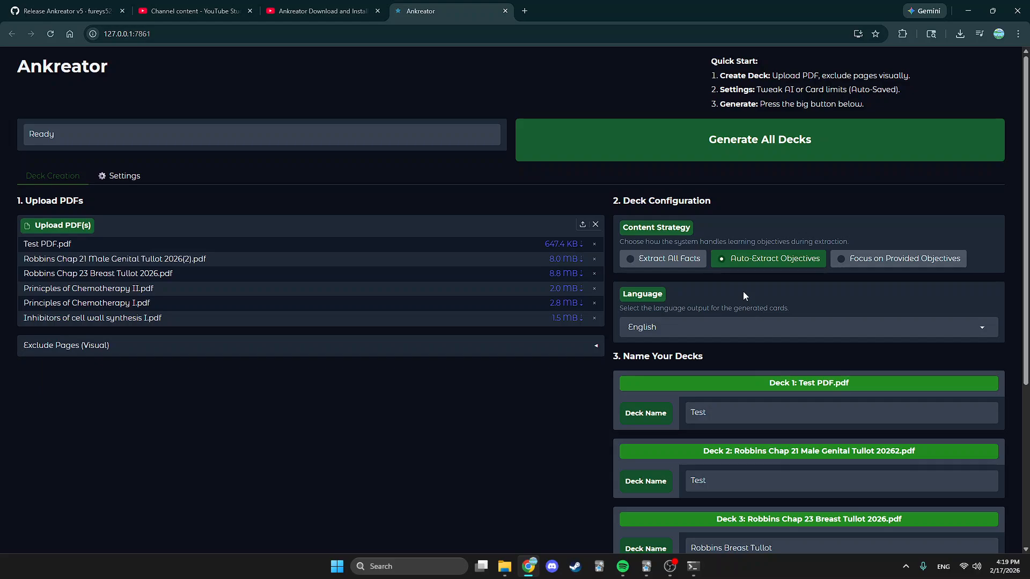
left_click(874, 260)
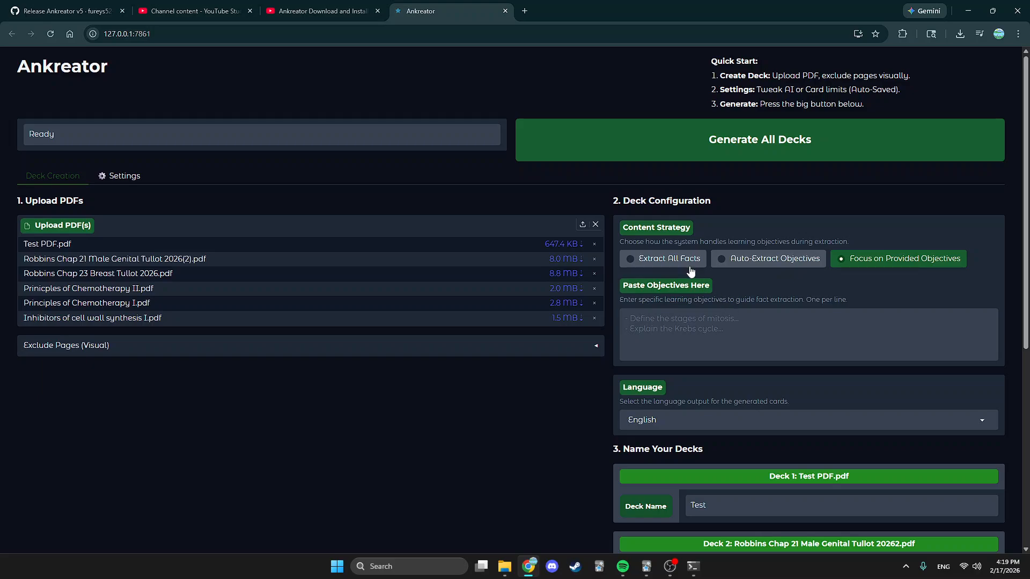
left_click(670, 259)
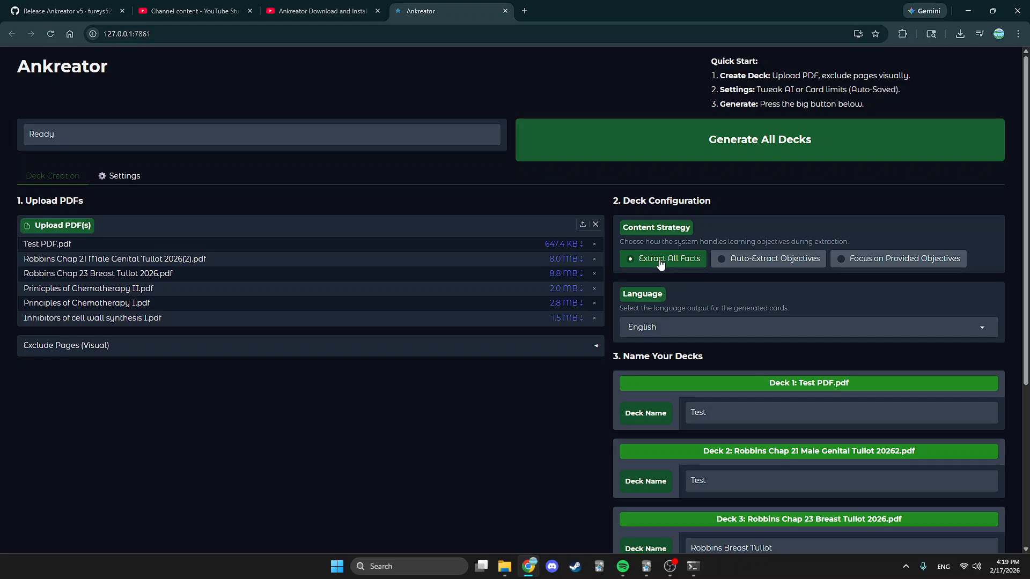
left_click(685, 328)
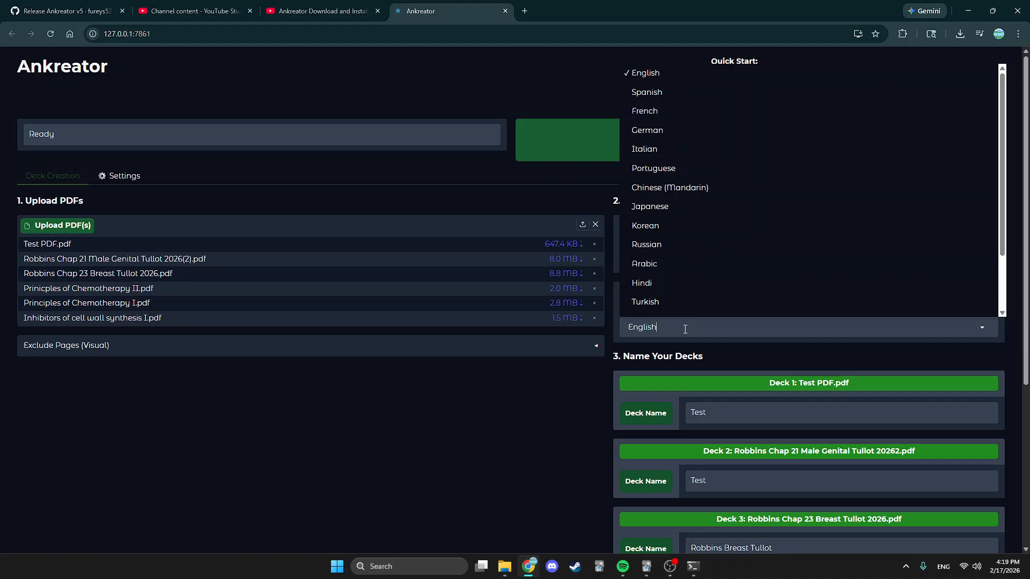
Close the language list, leaving English as the card output language.
scroll(683, 305, "down", 2)
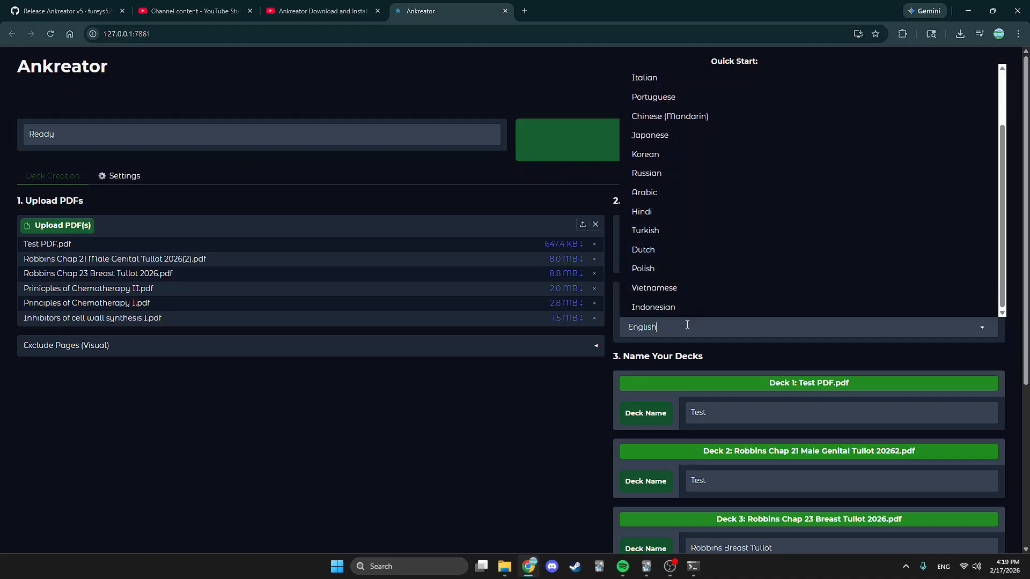
left_click(524, 414)
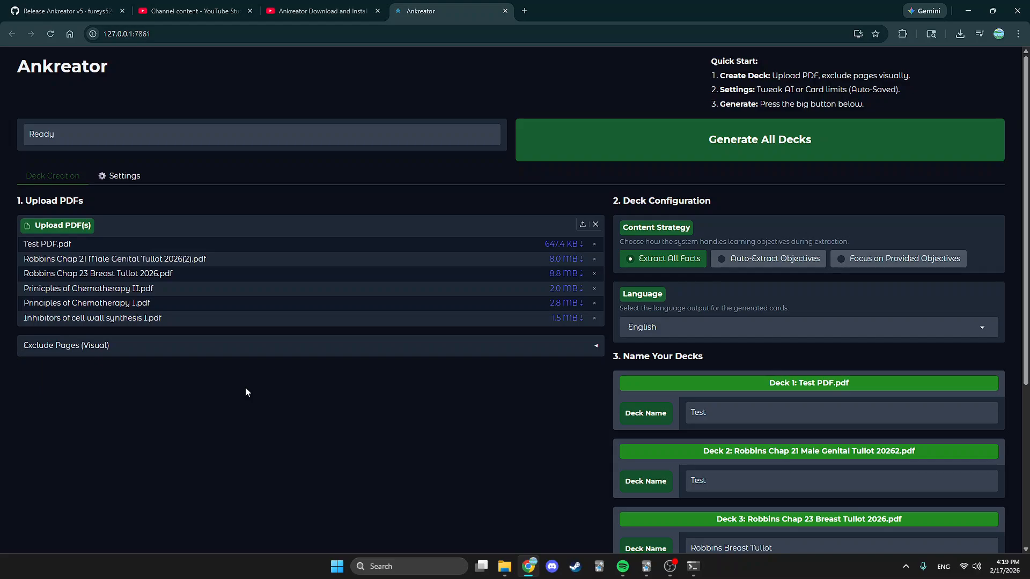
Bring up Pipeline settings showing Harvester Batch Size 3 and Safe Sieve Threshold 0.25.
left_click(127, 178)
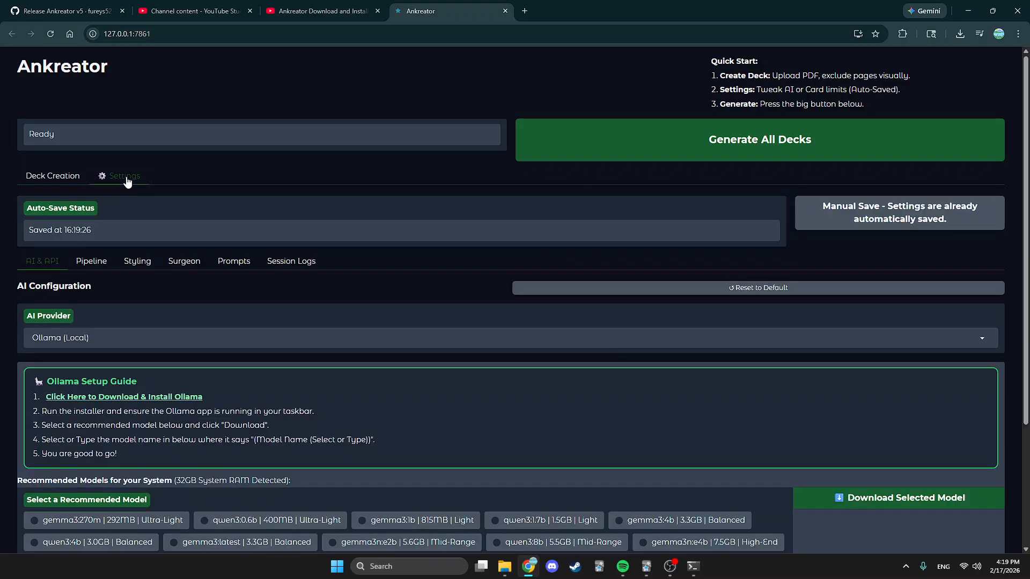
scroll(243, 315, "down", 3)
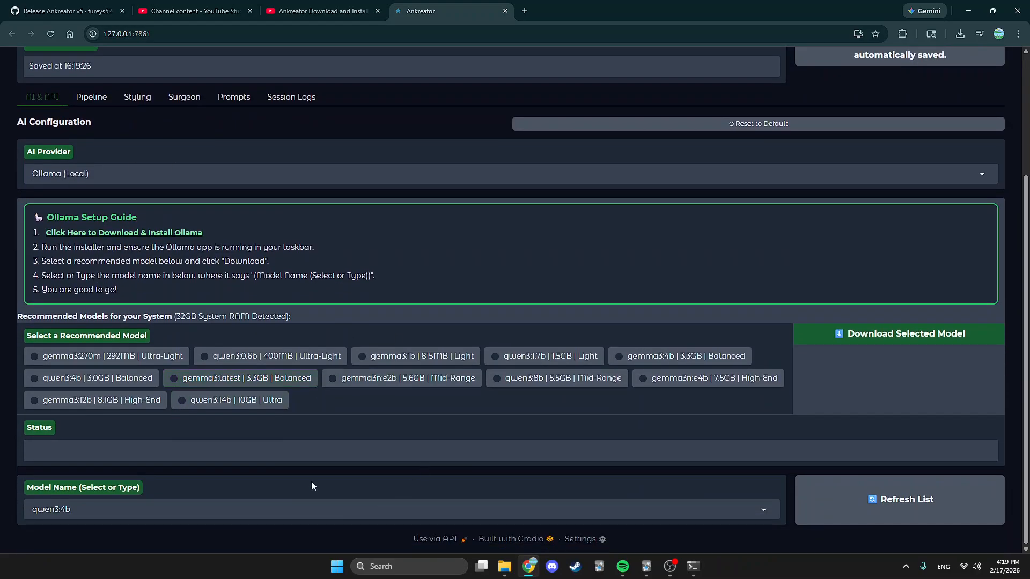
scroll(109, 239, "up", 2)
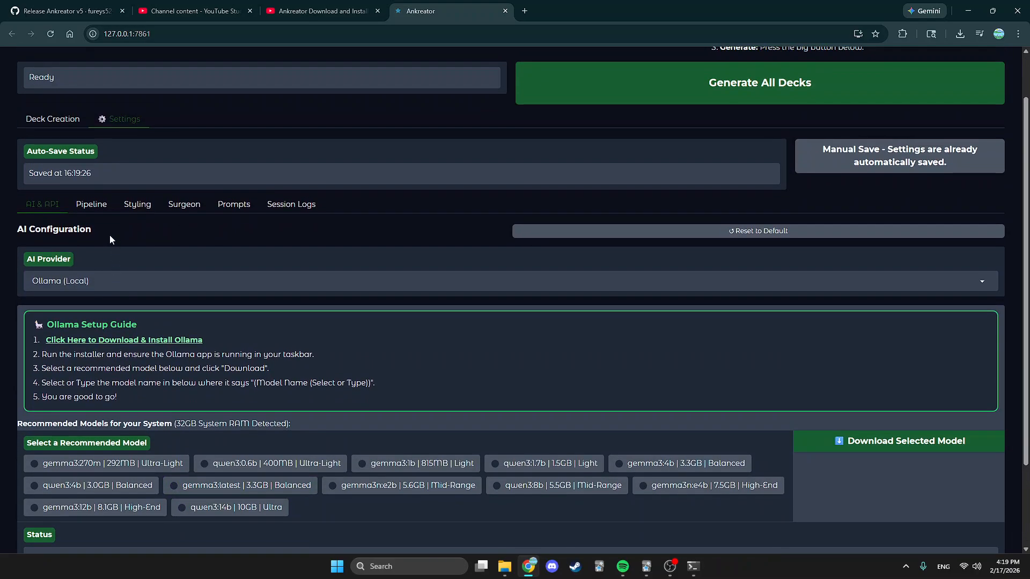
left_click(90, 209)
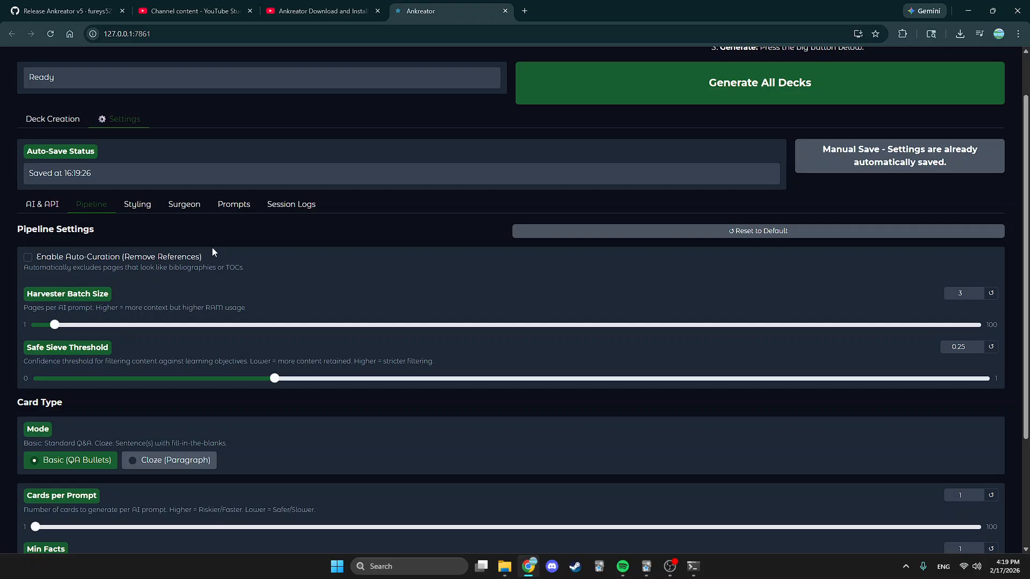
scroll(252, 257, "down", 3)
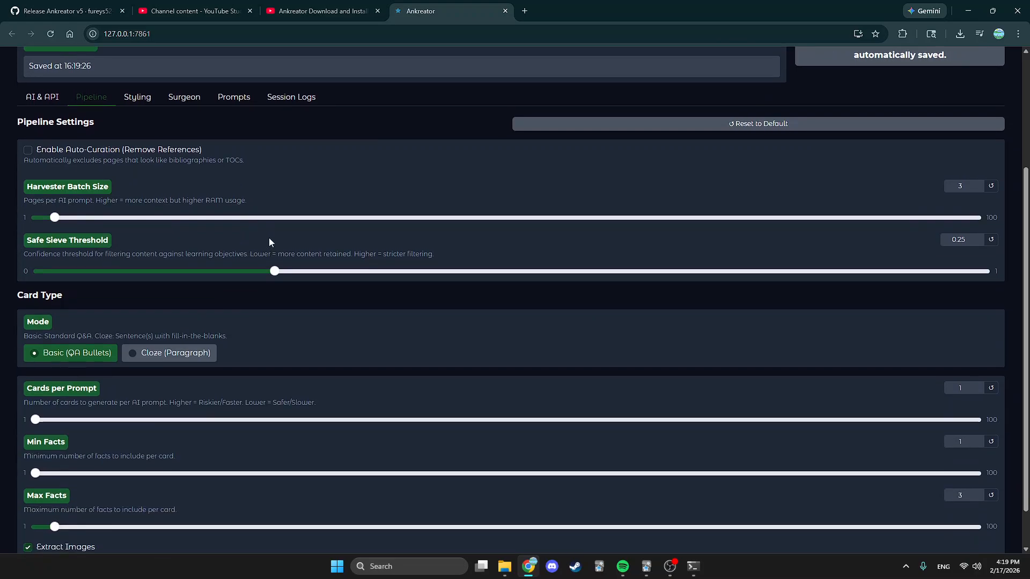
scroll(327, 317, "up", 3)
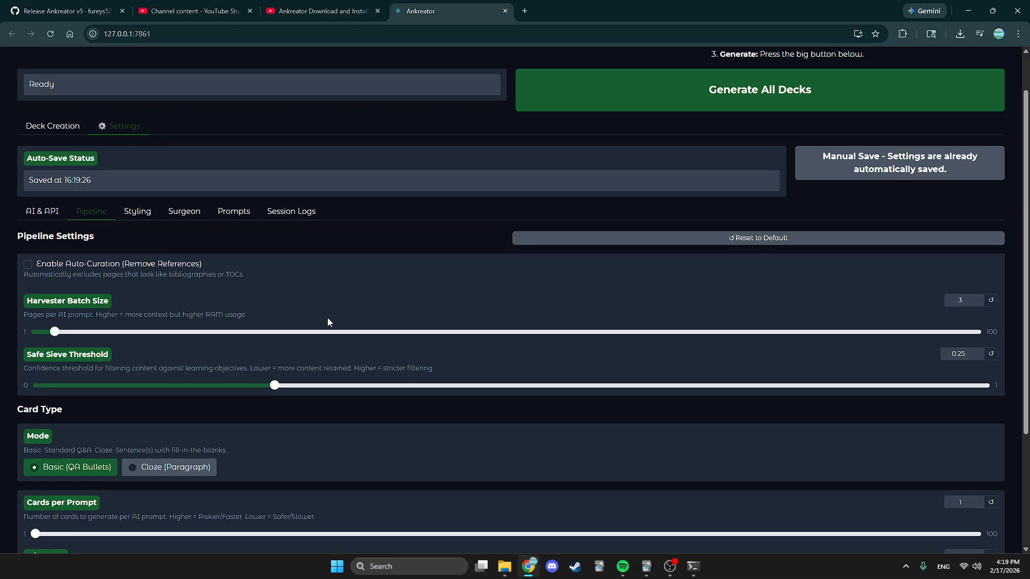
scroll(347, 310, "down", 2)
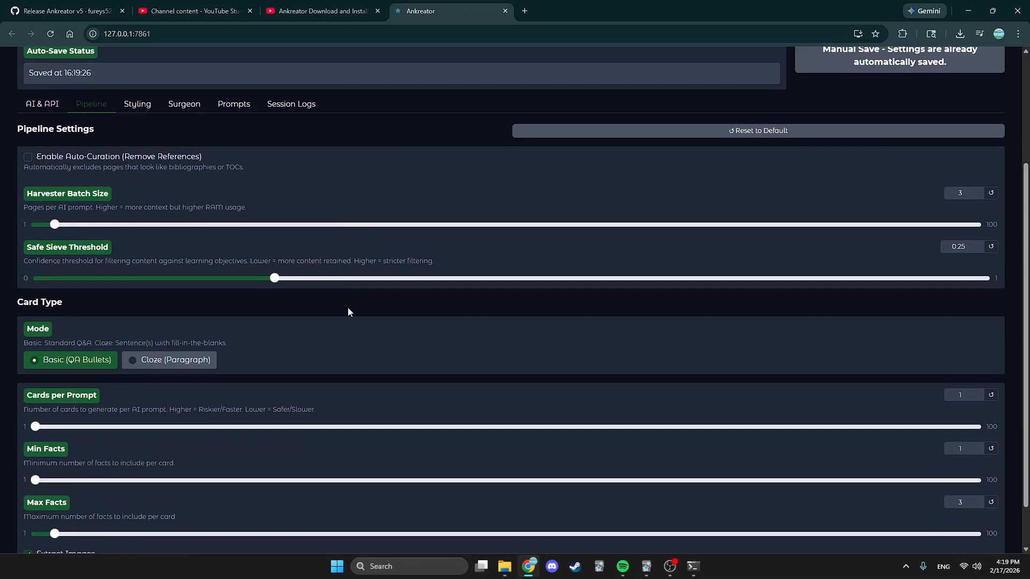
scroll(357, 315, "down", 1)
scroll(277, 385, "up", 2)
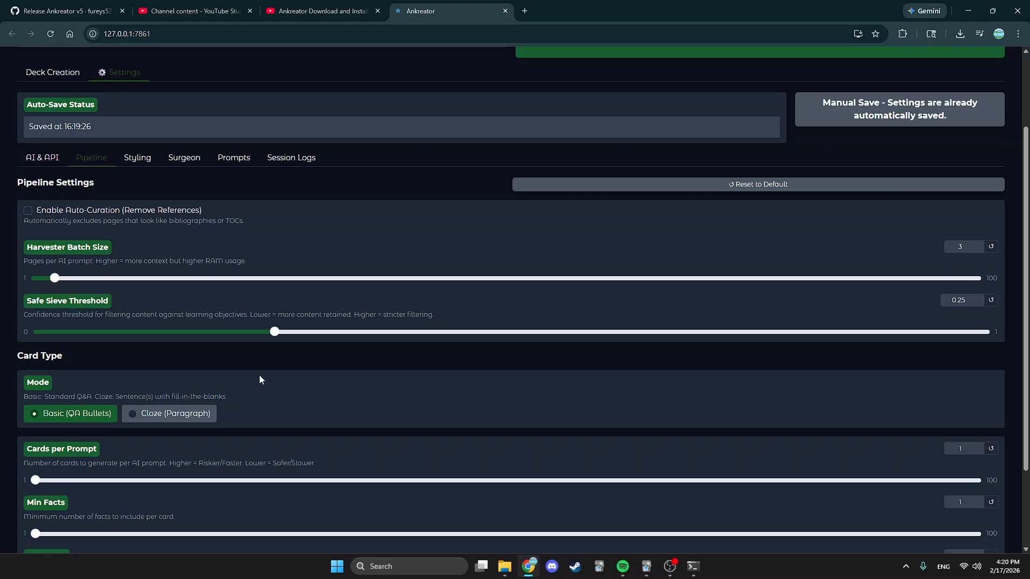
scroll(162, 317, "down", 2)
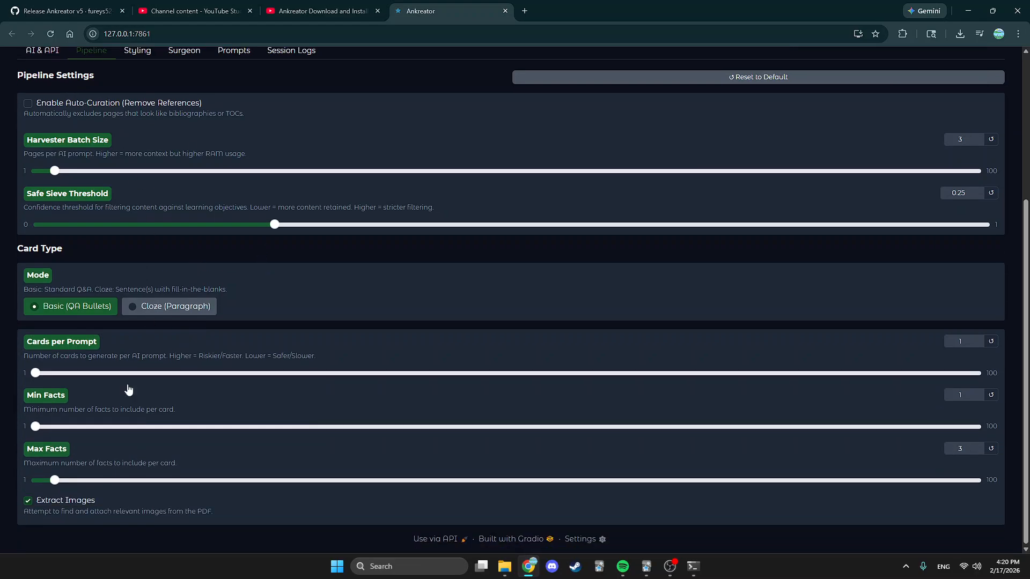
scroll(117, 504, "up", 4)
scroll(111, 451, "down", 4)
scroll(114, 462, "up", 3)
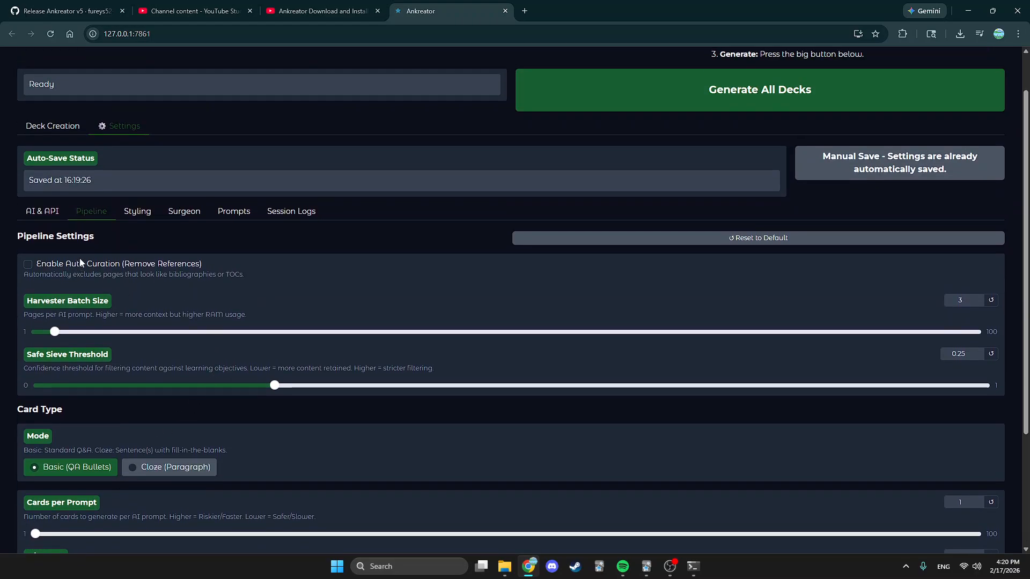
Enable Auto-Curation (Remove References), leaving Harvester Batch Size at 3 after trying the slider.
left_click(28, 265)
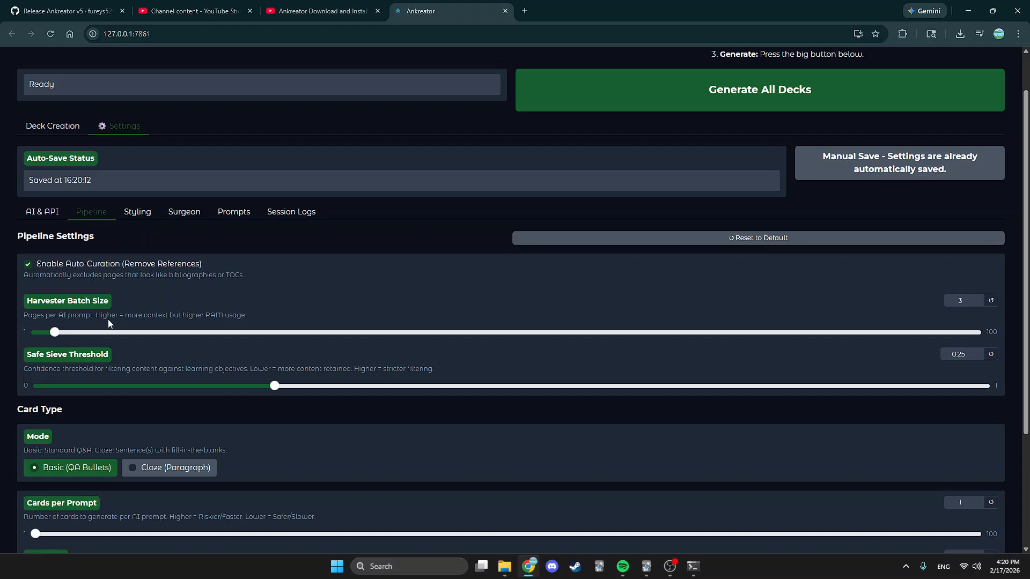
left_click_drag(25, 306, 106, 311)
mouse_move(54, 333)
left_mouse_down()
mouse_move(25, 337)
mouse_move(55, 334)
left_mouse_up()
mouse_move(53, 336)
left_mouse_down()
mouse_move(224, 343)
mouse_move(56, 341)
left_mouse_up()
scroll(444, 378, "down", 1)
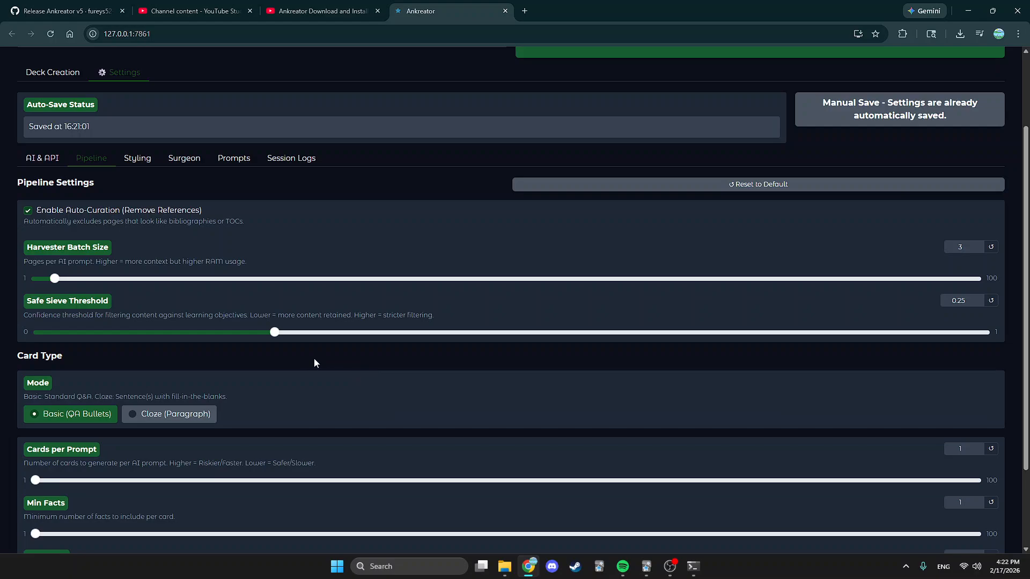
left_click(59, 74)
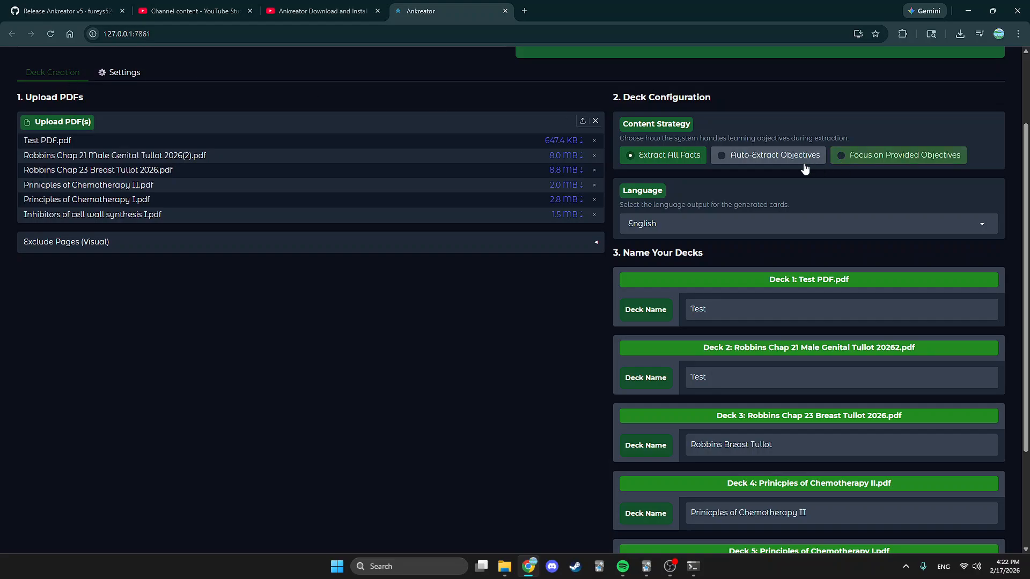
left_click(724, 155)
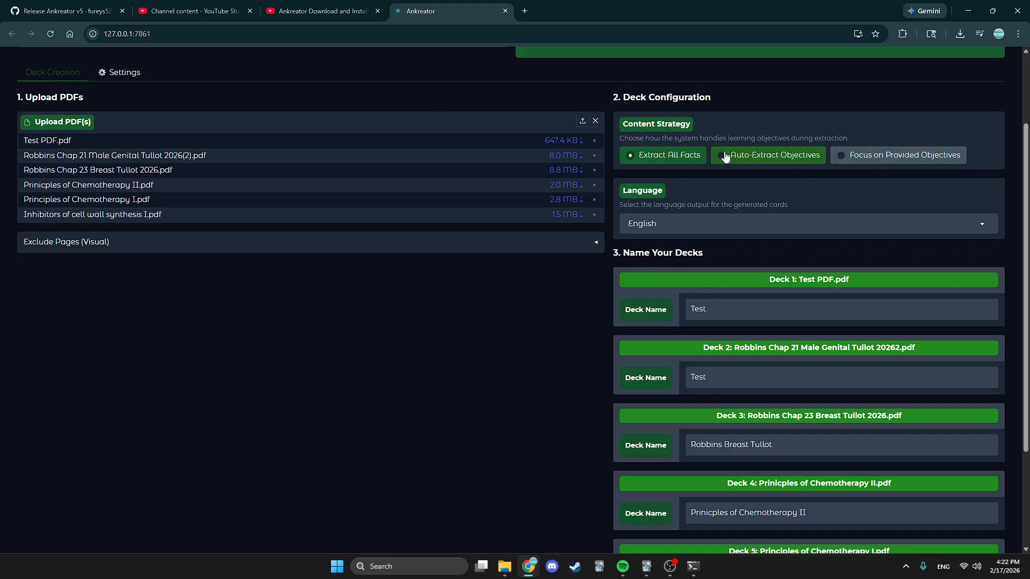
left_click(676, 157)
left_click(121, 73)
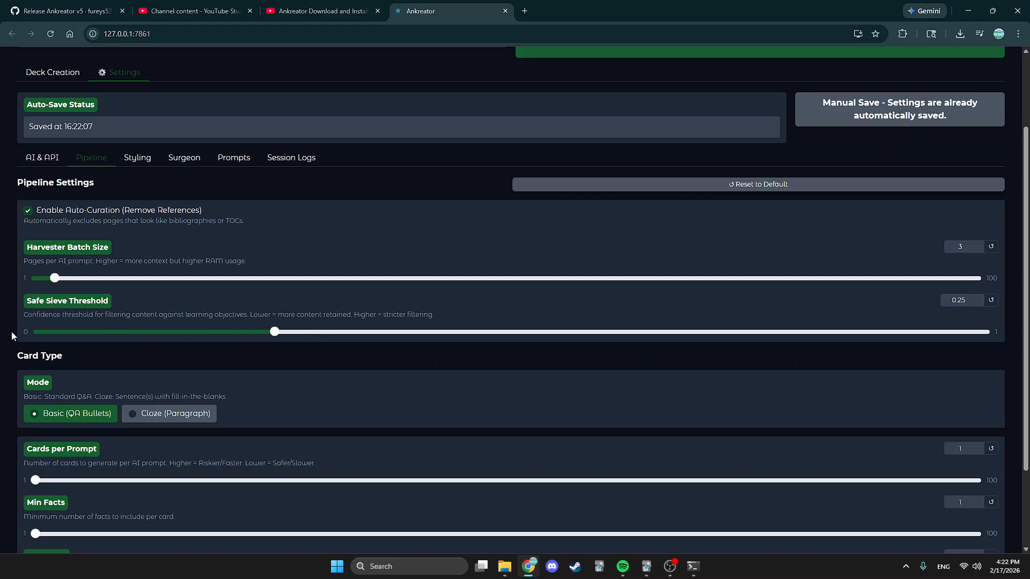
left_click(980, 333)
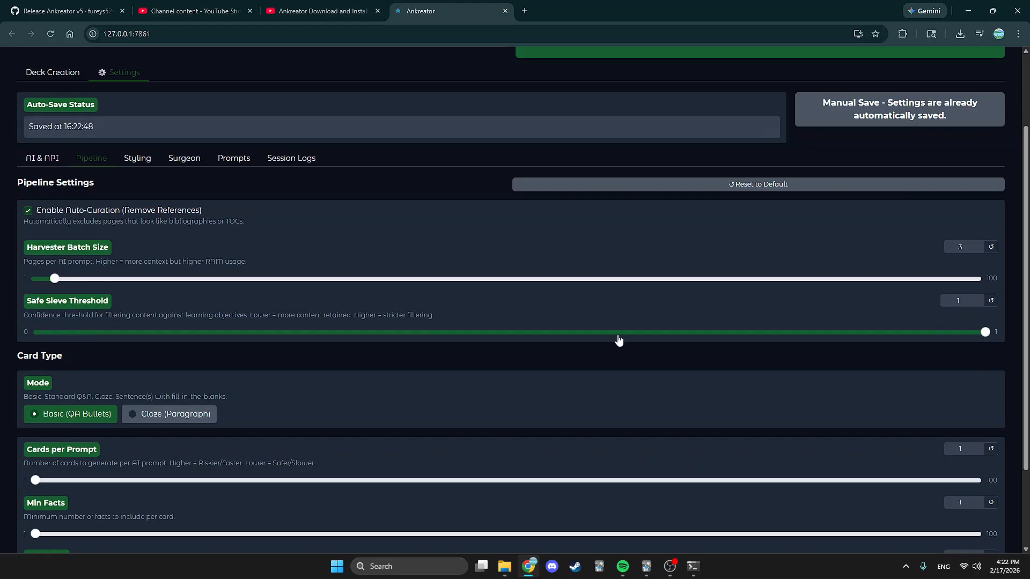
left_click_drag(616, 340, 275, 332)
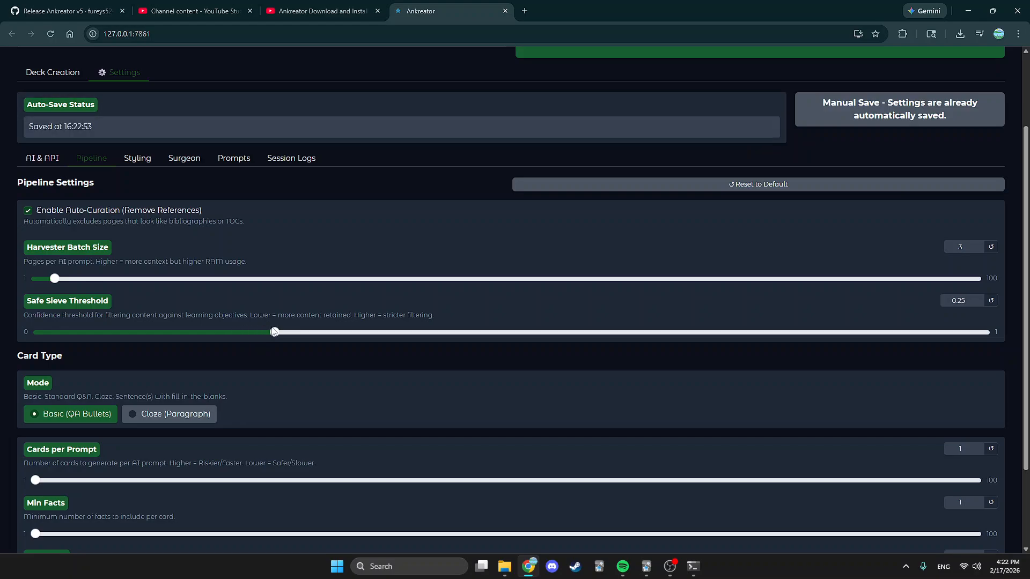
scroll(435, 378, "down", 1)
scroll(456, 354, "down", 1)
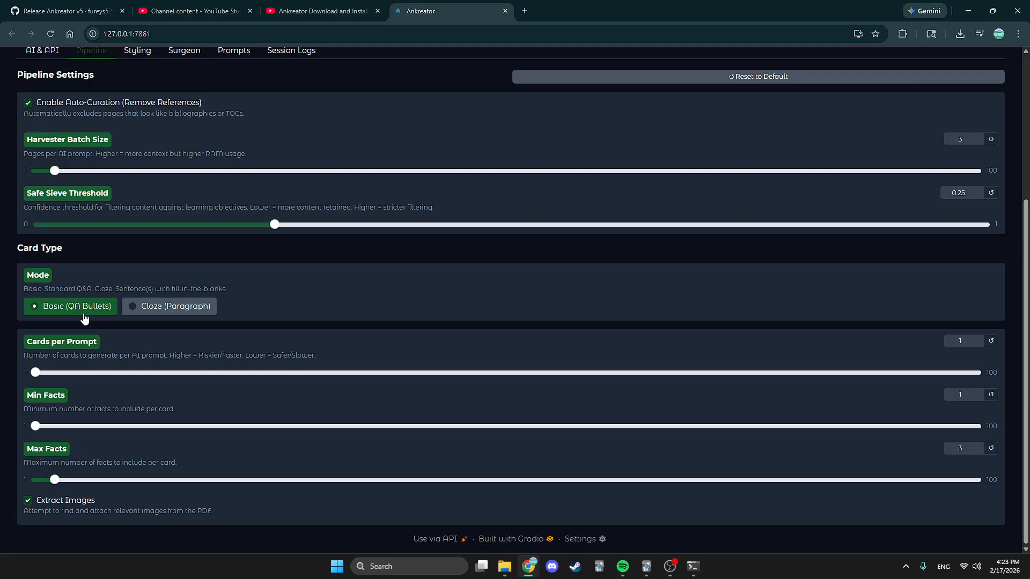
left_click(160, 312)
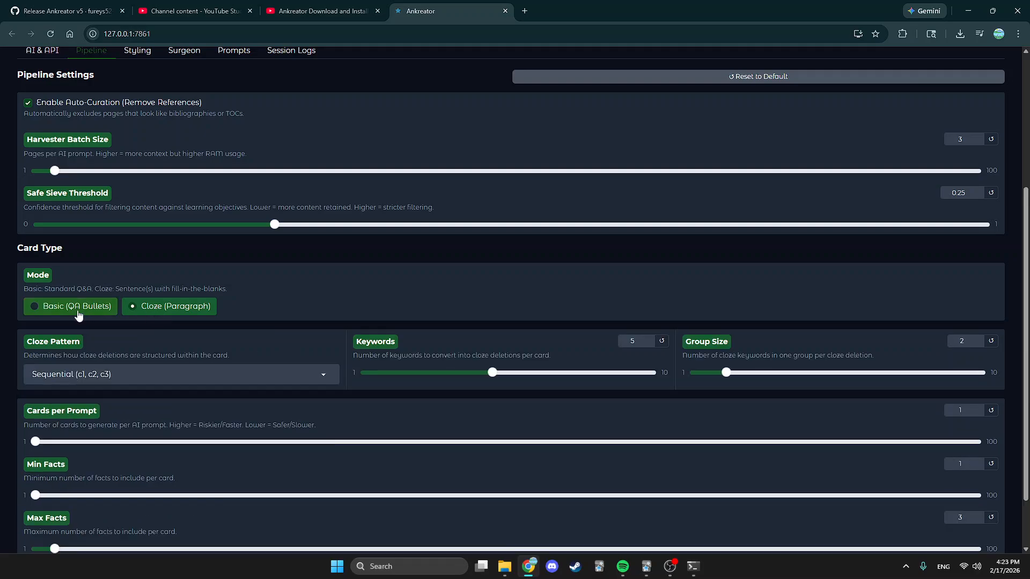
left_click(78, 312)
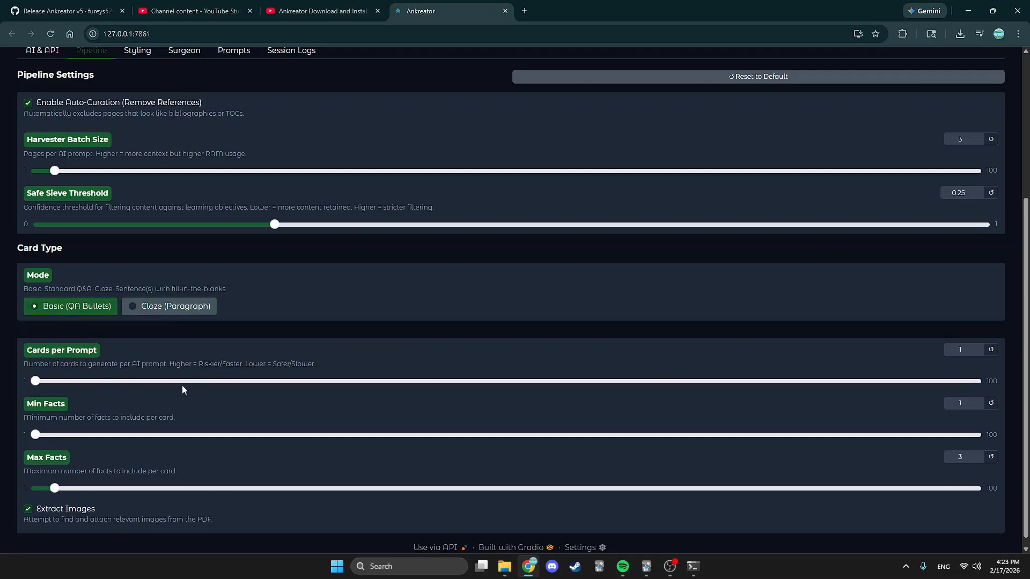
scroll(181, 385, "down", 1)
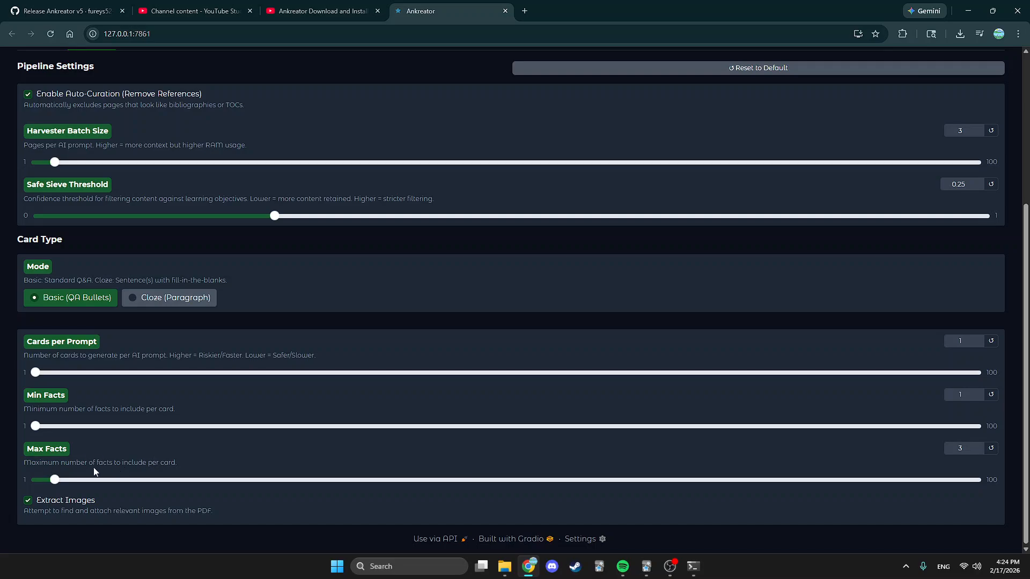
left_click_drag(53, 483, 43, 484)
left_click_drag(43, 479, 57, 483)
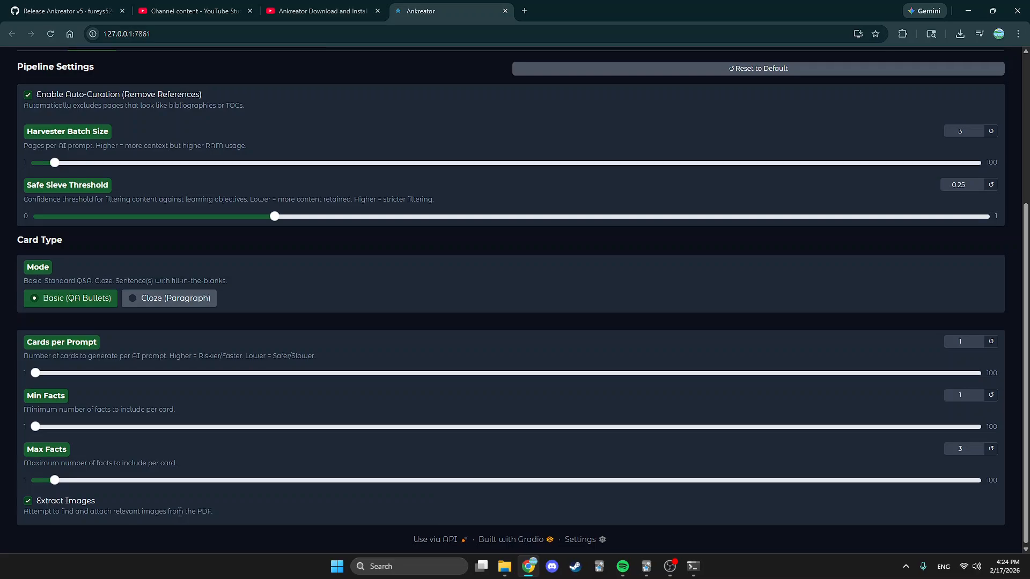
scroll(180, 512, "up", 3)
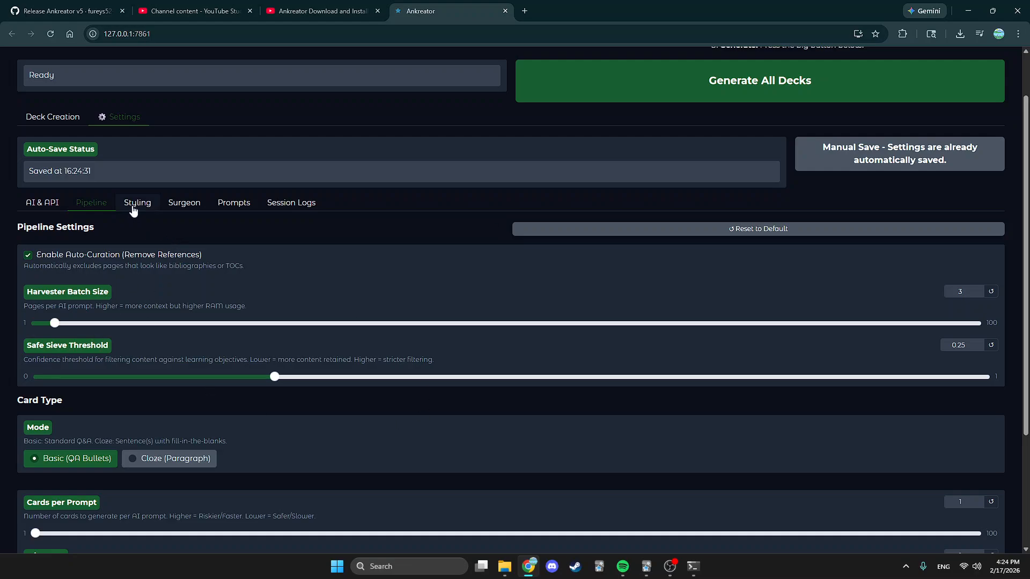
Restore the Pipeline settings to their defaults.
left_click(742, 234)
scroll(314, 458, "down", 3)
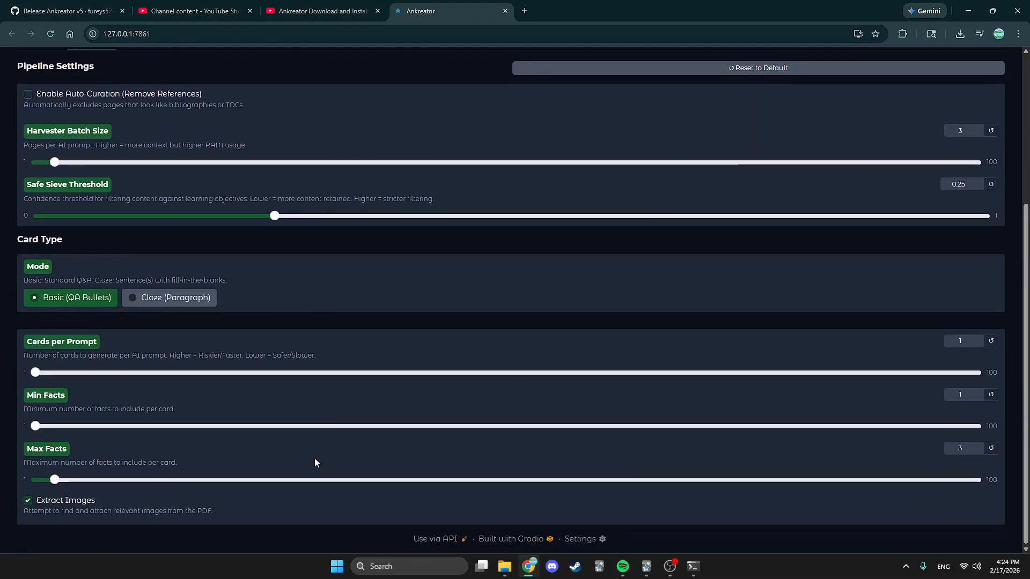
scroll(314, 458, "up", 4)
scroll(280, 455, "down", 4)
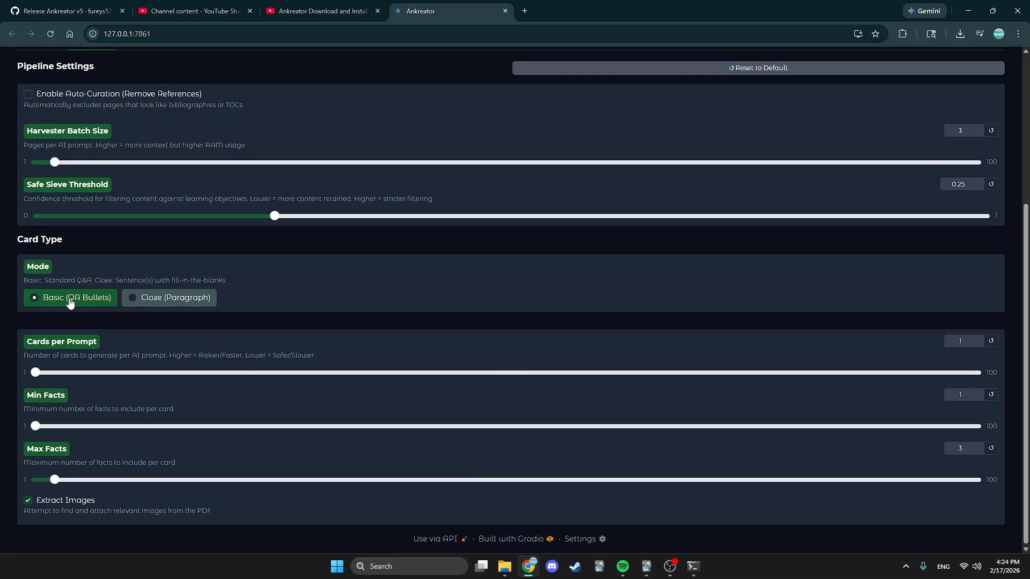
Switch card mode to Cloze (Paragraph), keeping Cloze Pattern Combined (All c1).
left_click(172, 298)
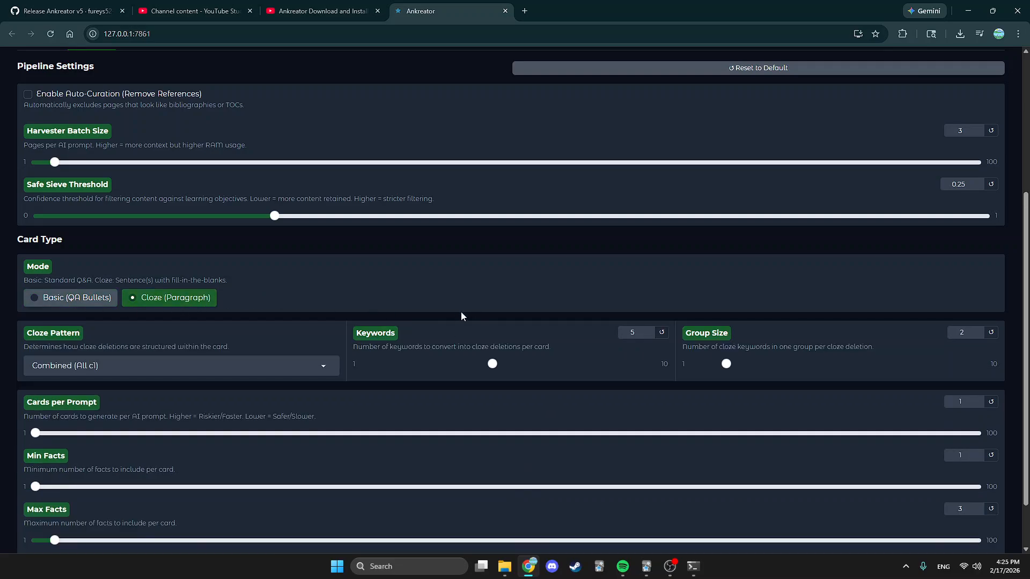
scroll(423, 316, "down", 2)
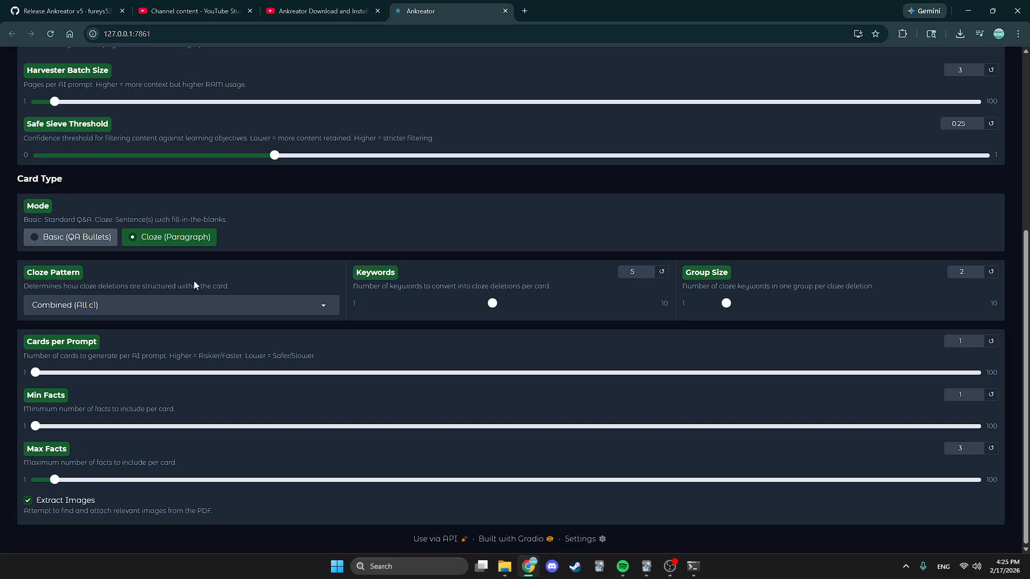
left_click(228, 309)
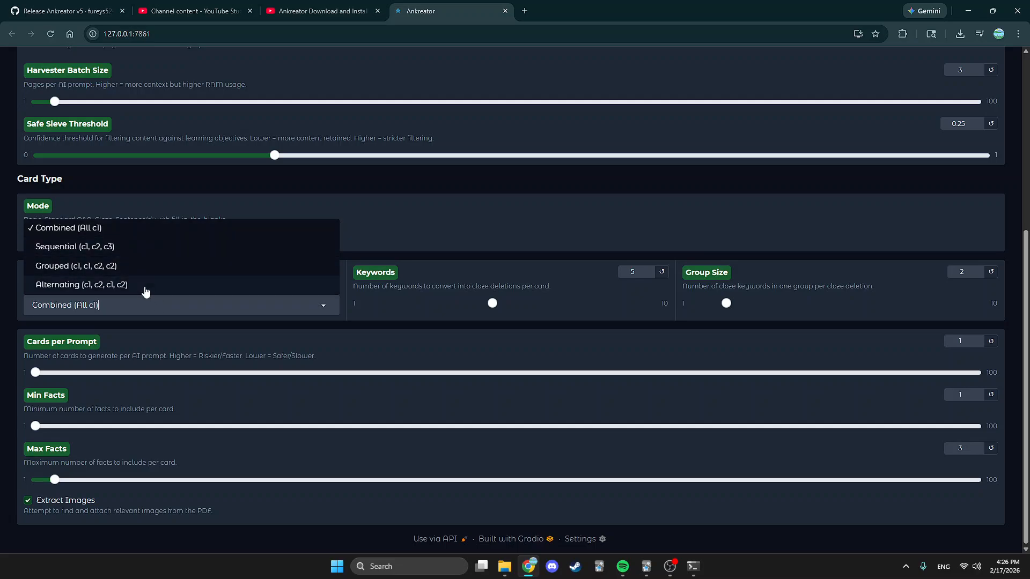
left_click(336, 325)
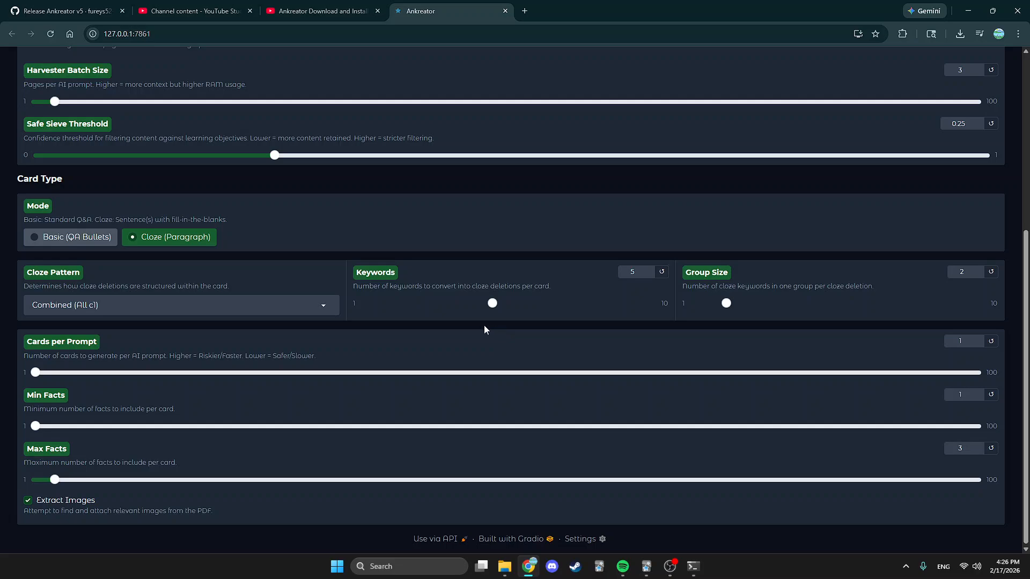
Set the cloze Keywords slider from 5 down to 1 after testing other values.
left_click_drag(489, 304, 353, 304)
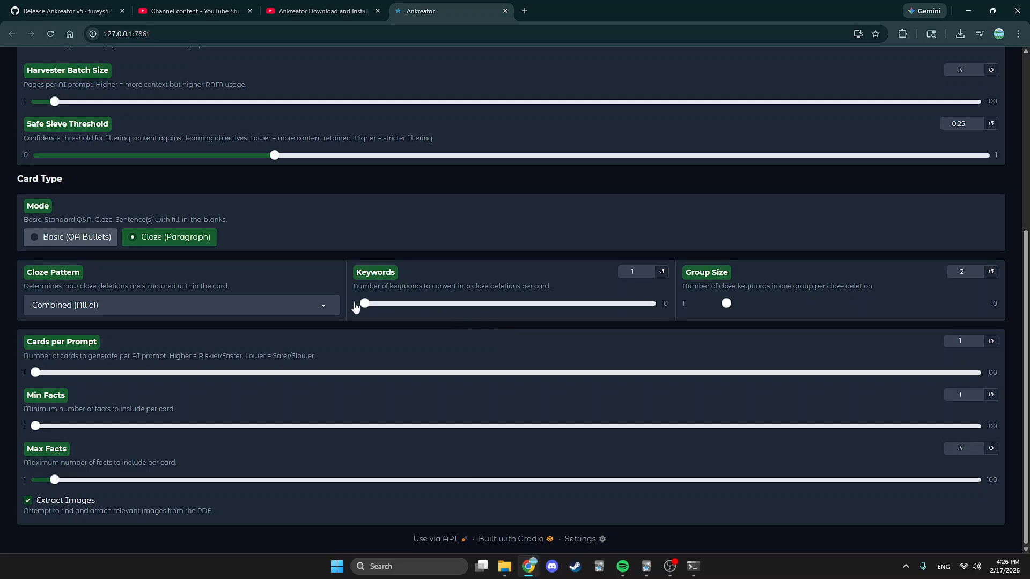
left_click(398, 308)
left_click(439, 307)
left_click(390, 307)
Move the cloze Group Size slider between 1 and 3 until it settles at 3, leaving Keywords at 1.
left_click(749, 305)
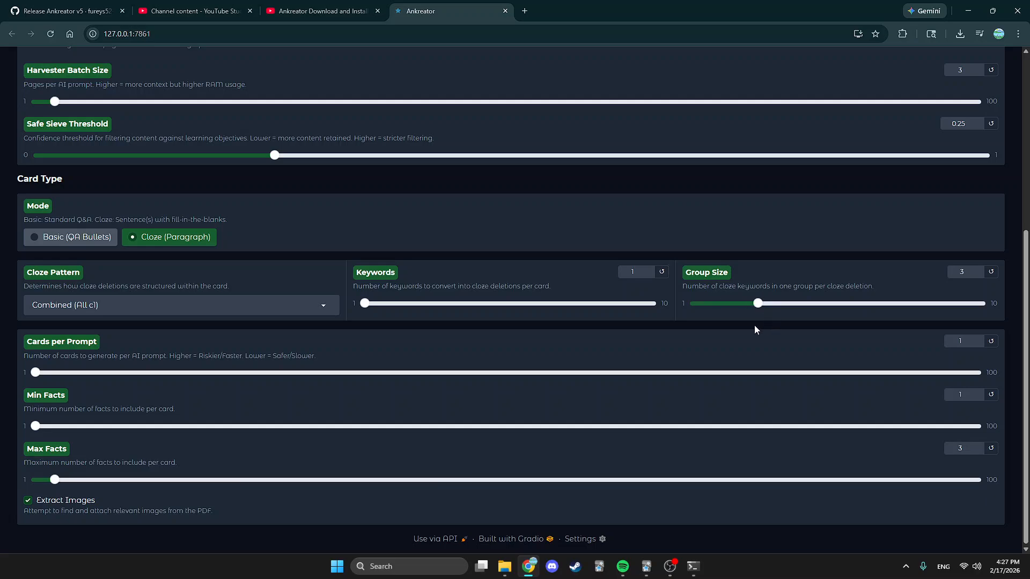
left_click_drag(757, 303, 692, 305)
left_click_drag(693, 304, 765, 310)
left_click_drag(758, 303, 707, 303)
left_click_drag(694, 304, 757, 304)
left_click(770, 288)
mouse_move(741, 307)
left_mouse_down()
mouse_move(700, 307)
mouse_move(748, 311)
left_mouse_up()
Nudge the Group Size slider toward 5, then open the Styling settings.
scroll(745, 339, "up", 3)
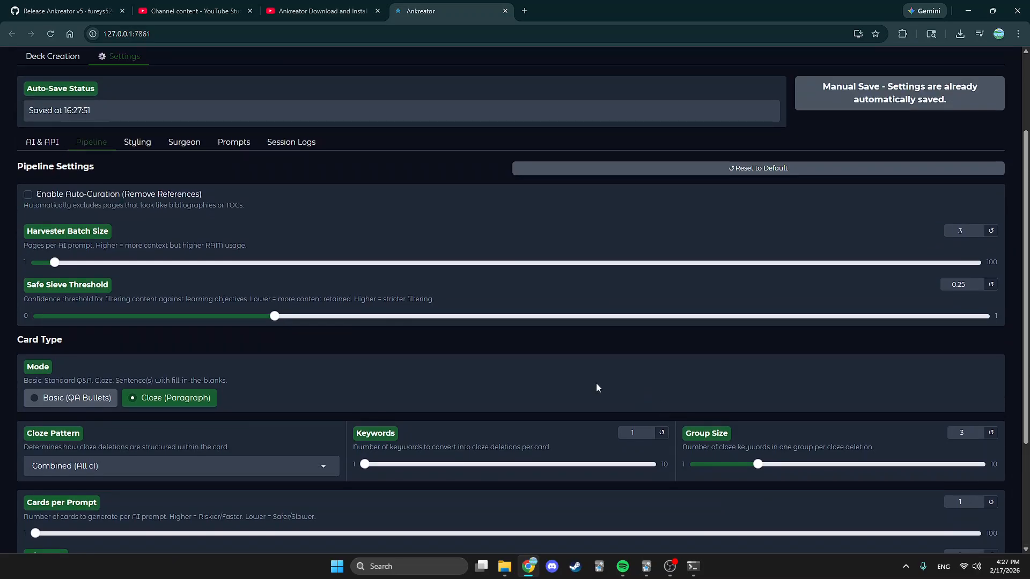
left_click_drag(762, 468, 821, 467)
scroll(245, 353, "up", 2)
left_click(151, 250)
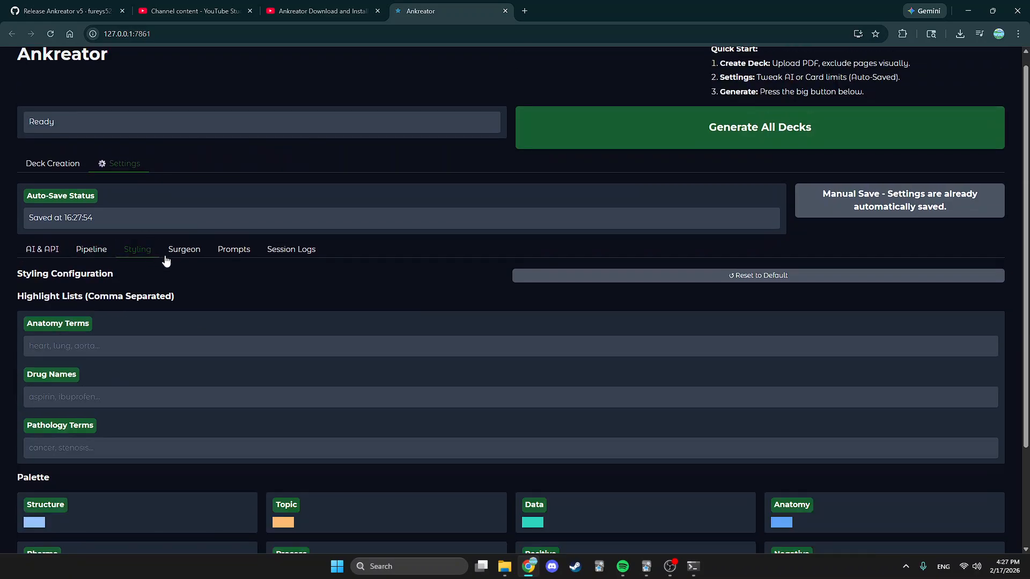
scroll(386, 298, "down", 3)
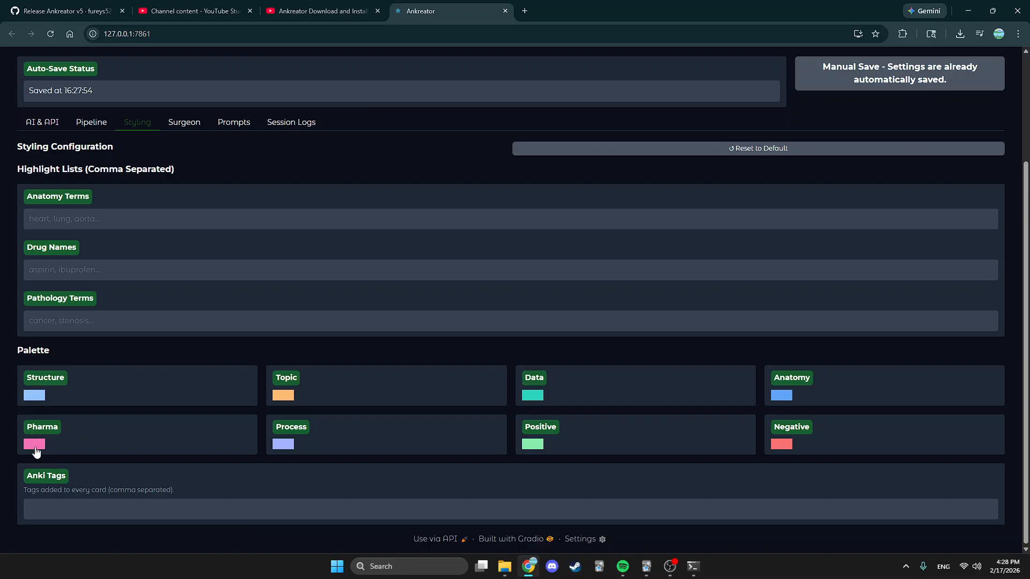
Look at the Structure colour picker, then set the Topic colour to white.
left_click(35, 397)
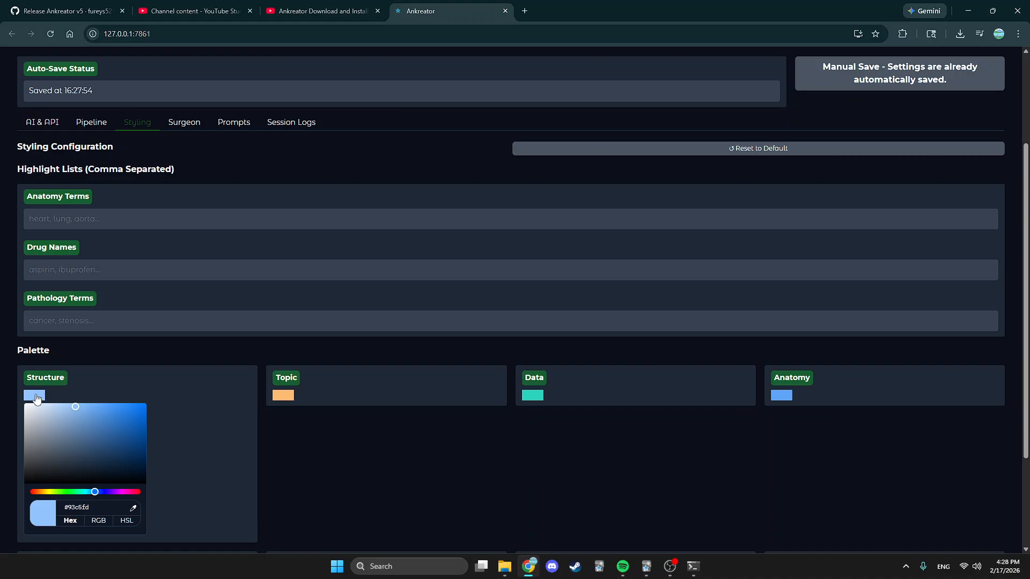
left_click(227, 363)
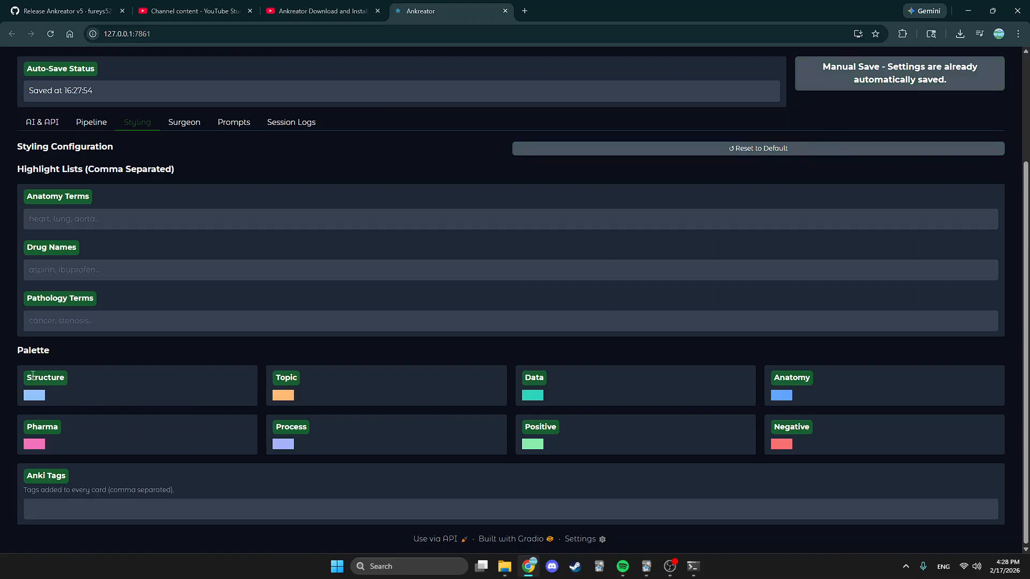
left_click(34, 396)
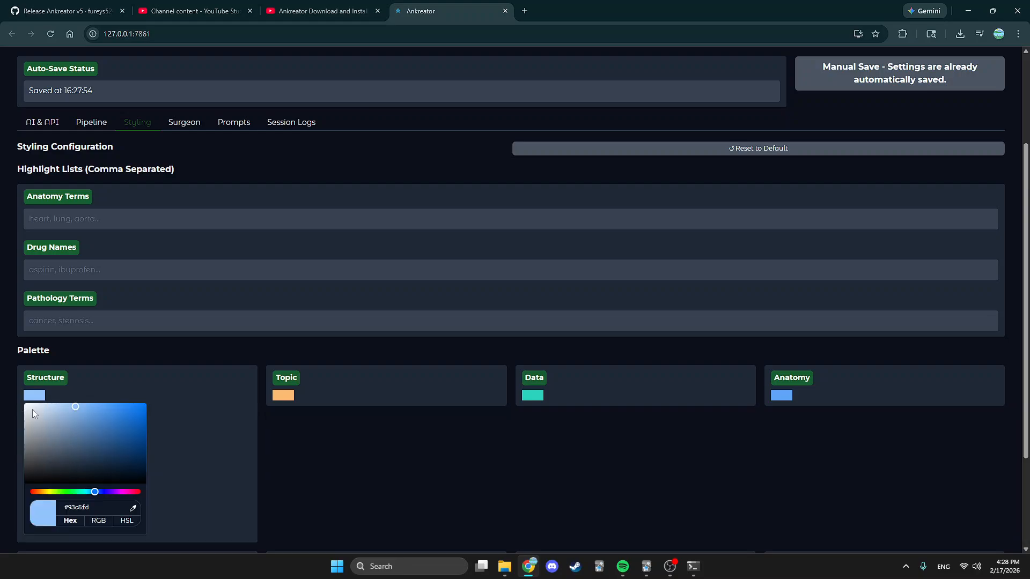
left_click(202, 366)
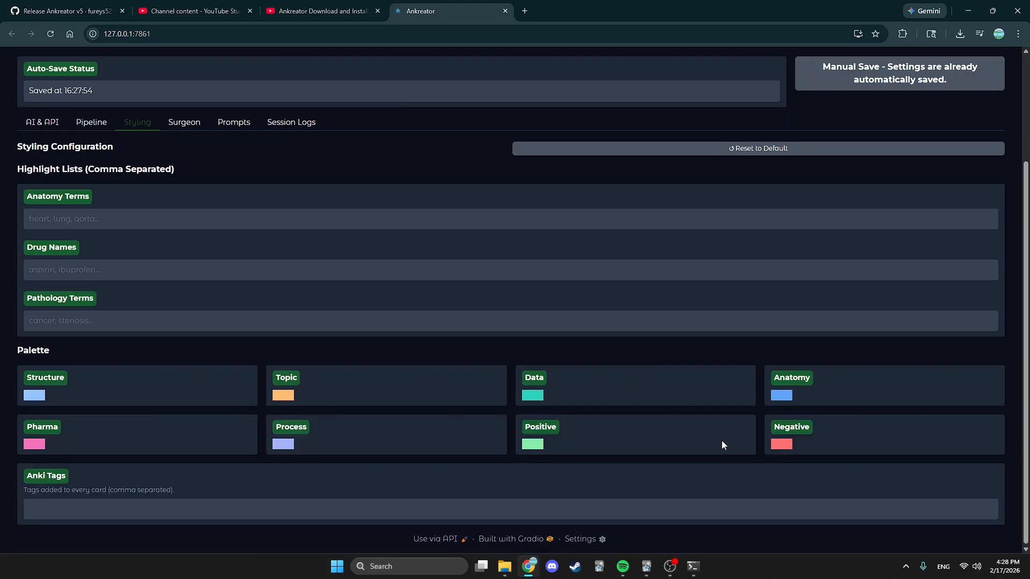
left_click(287, 398)
left_click(273, 407)
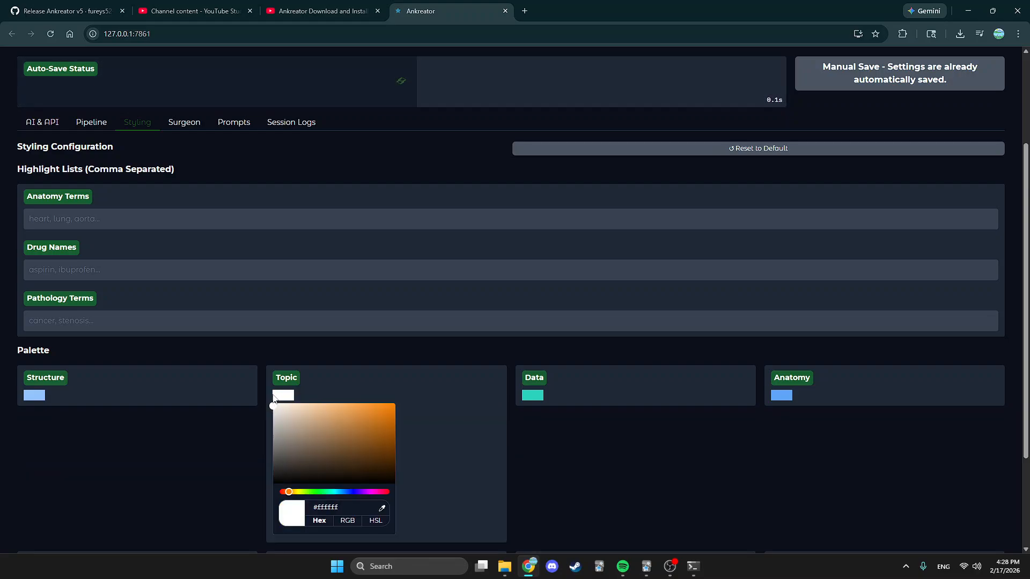
left_click(336, 352)
Try a dark green Data colour, then reset the palette to its default colours.
left_click(528, 397)
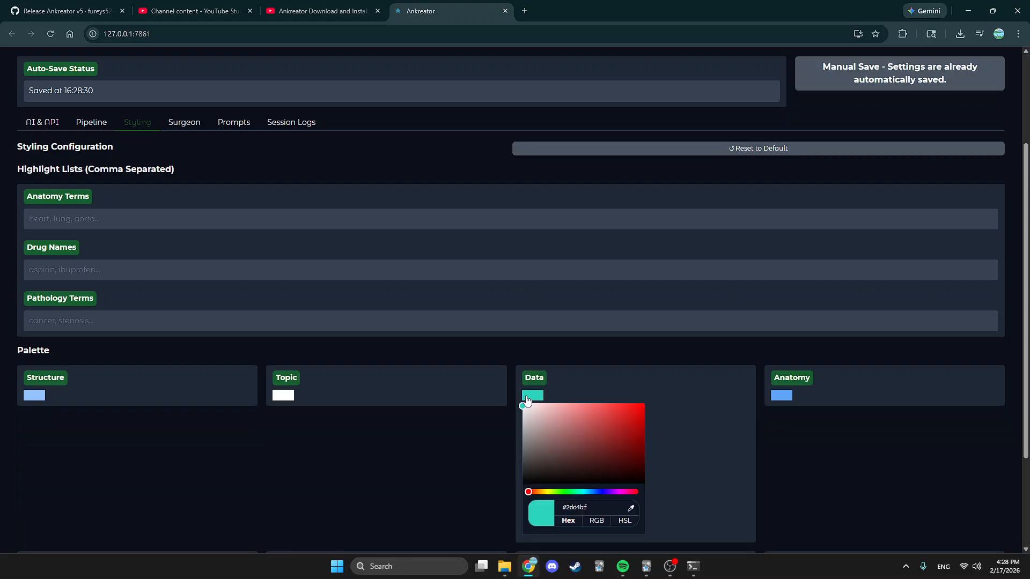
left_click(562, 491)
mouse_move(577, 489)
left_mouse_down()
mouse_move(640, 491)
mouse_move(528, 492)
mouse_move(622, 491)
mouse_move(567, 492)
left_mouse_up()
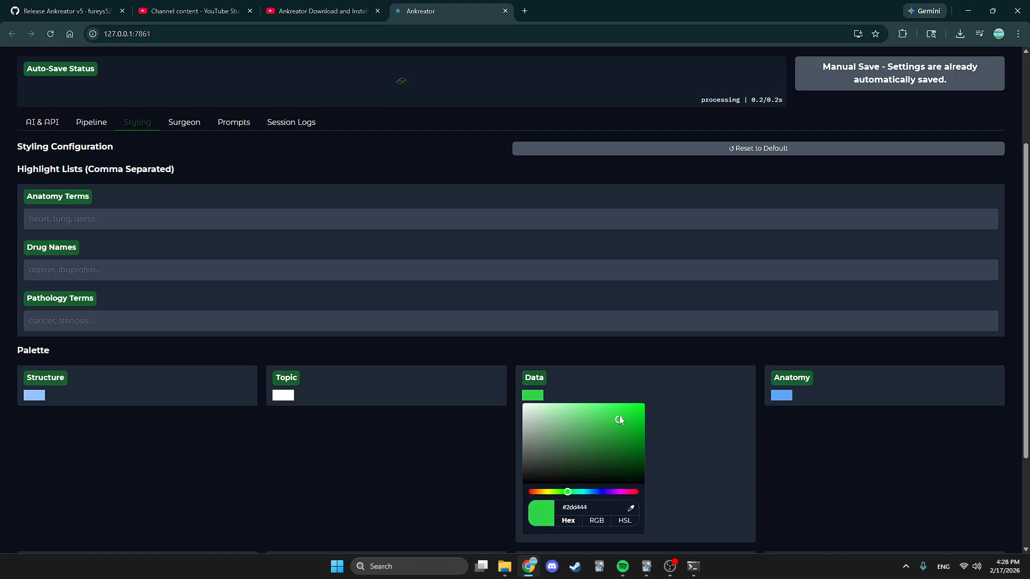
left_click(559, 430)
mouse_move(549, 425)
left_mouse_down()
mouse_move(544, 434)
mouse_move(621, 457)
left_mouse_up()
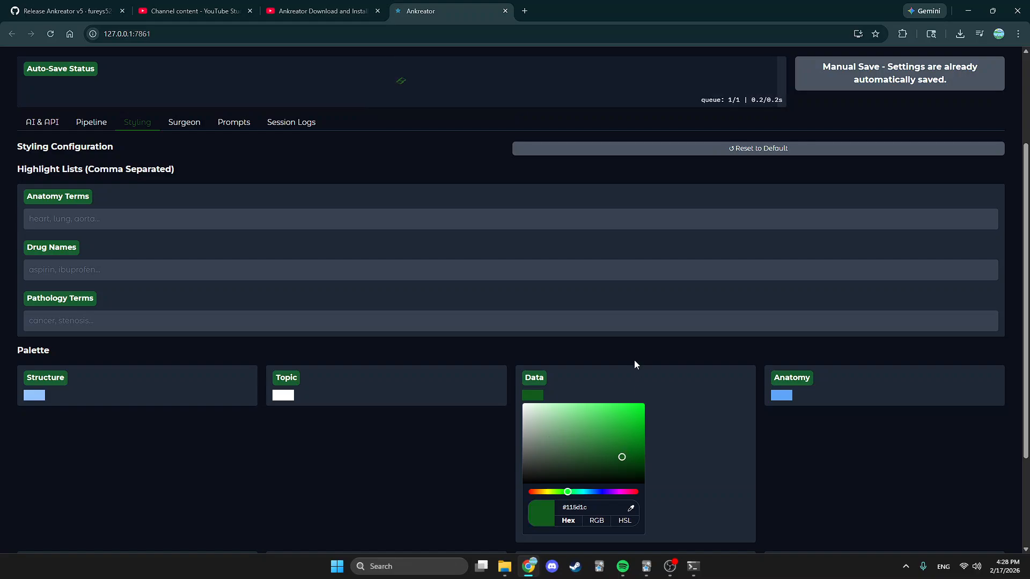
left_click(629, 365)
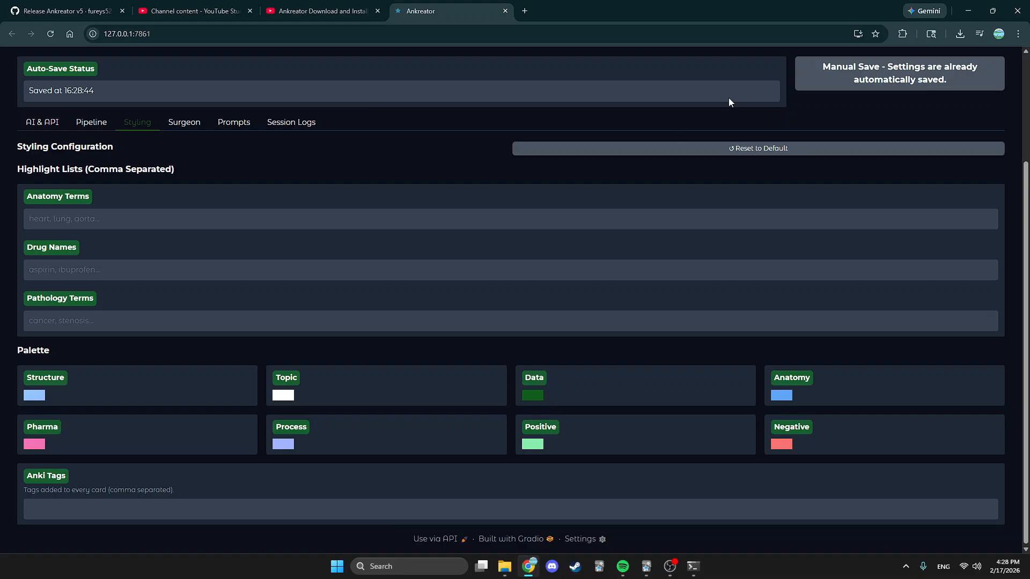
left_click(759, 152)
type("ear, ")
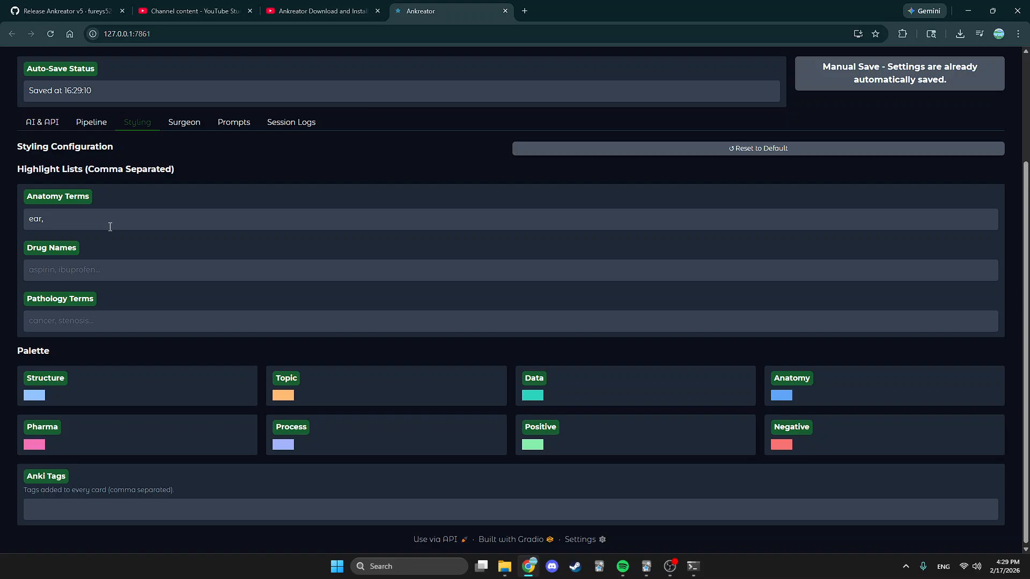
type("drug name,")
left_click_drag(91, 220, 53, 225)
key("BackSpace")
key("BackSpace")
key("BackSpace")
key("BackSpace")
key("BackSpace")
key("BackSpace")
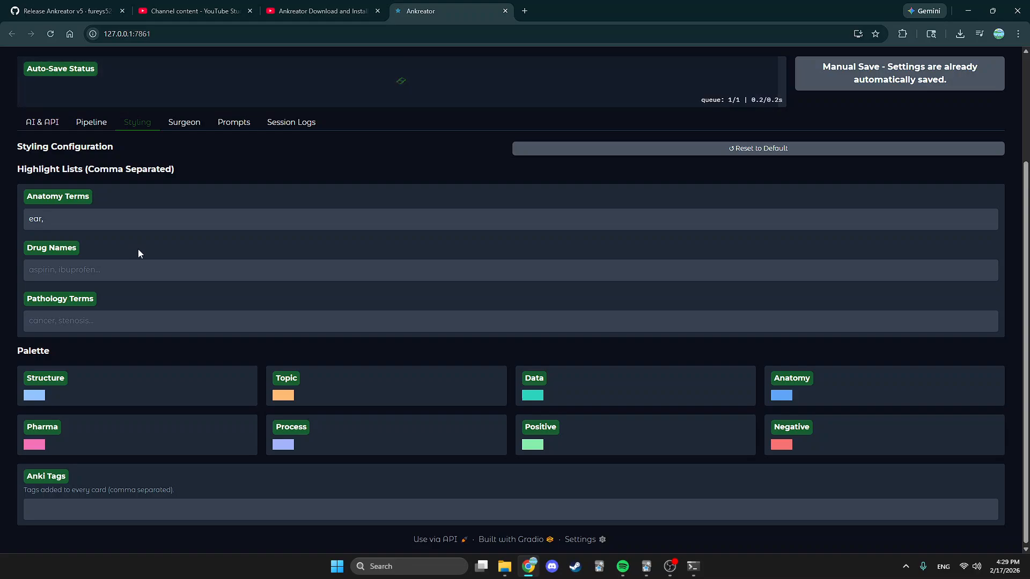
left_click(134, 275)
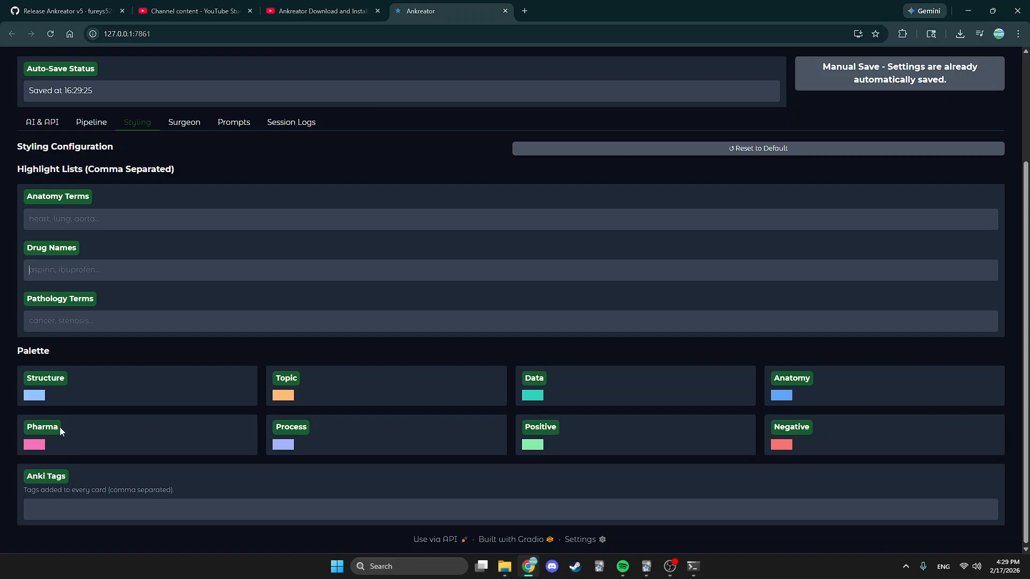
left_click_drag(59, 427, 20, 430)
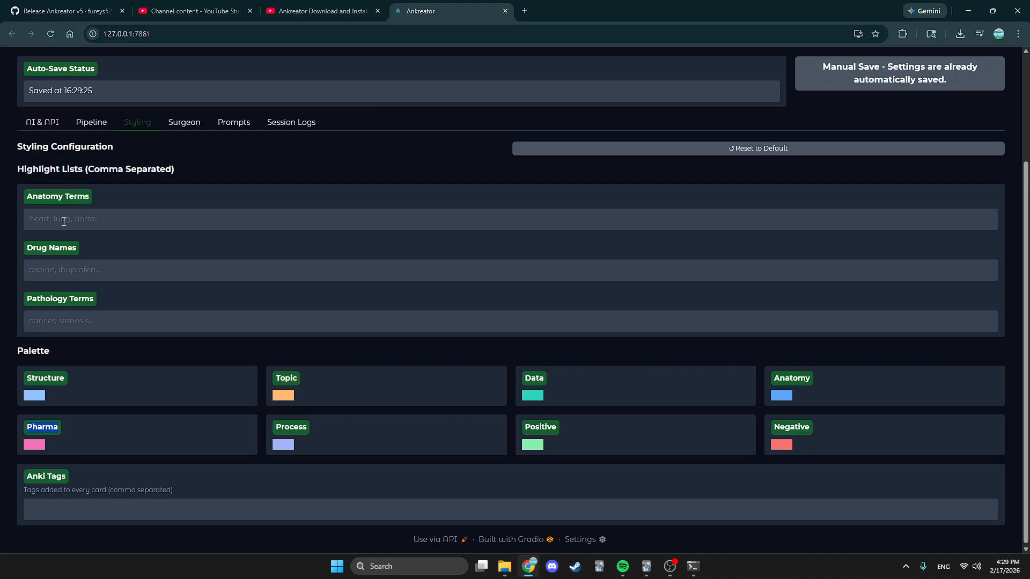
left_click(101, 376)
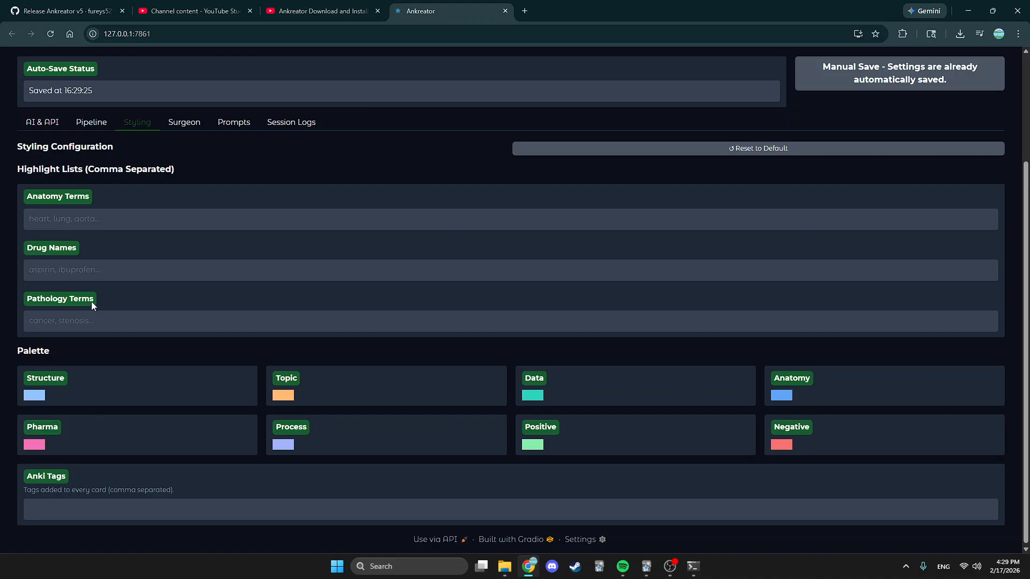
left_click(361, 448)
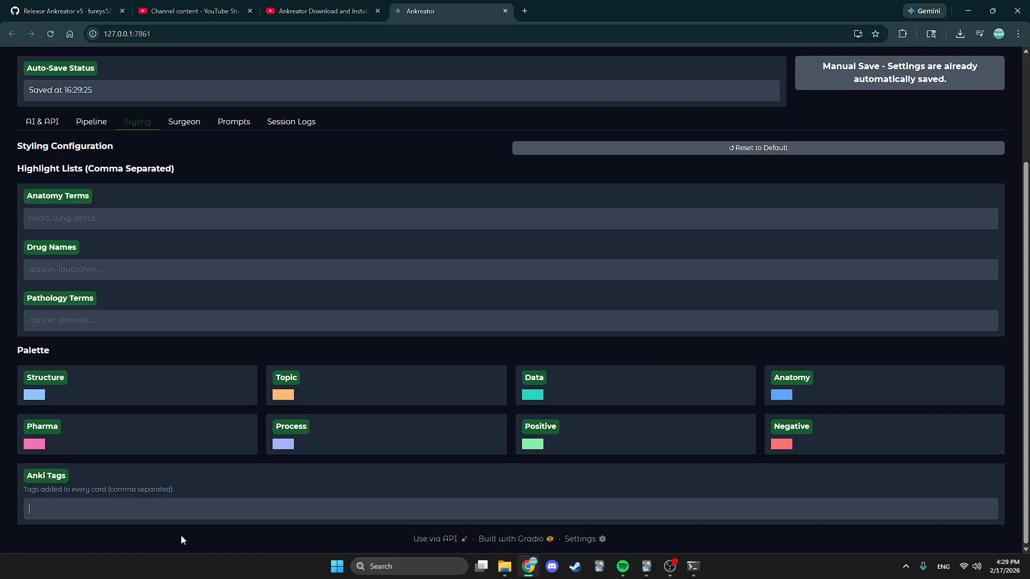
Clear the Anki Tags list so cards get no tags, then show the Surgeon settings.
type("Lecture 11, Pathology,")
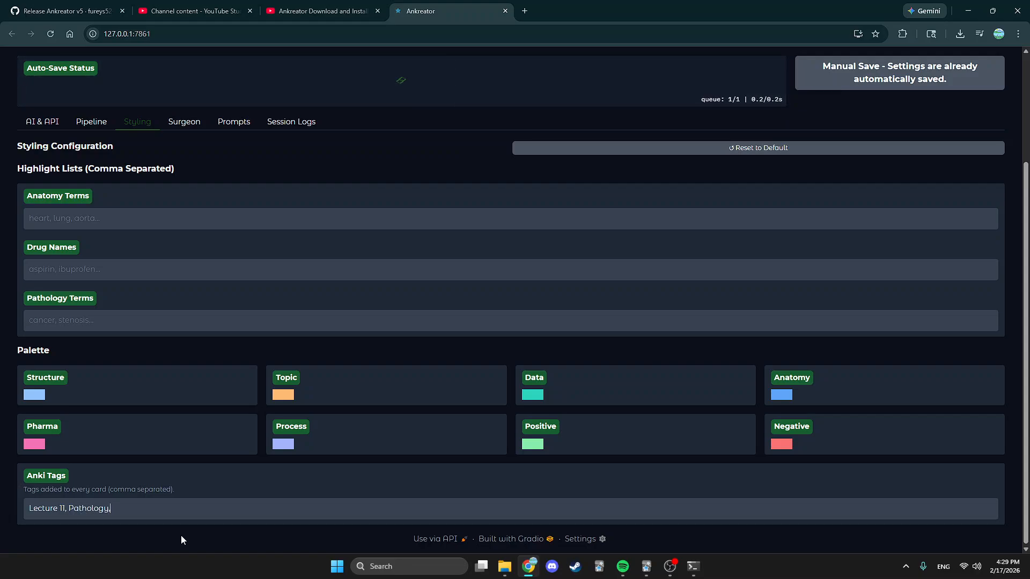
type(" Ear Nose and Throat,")
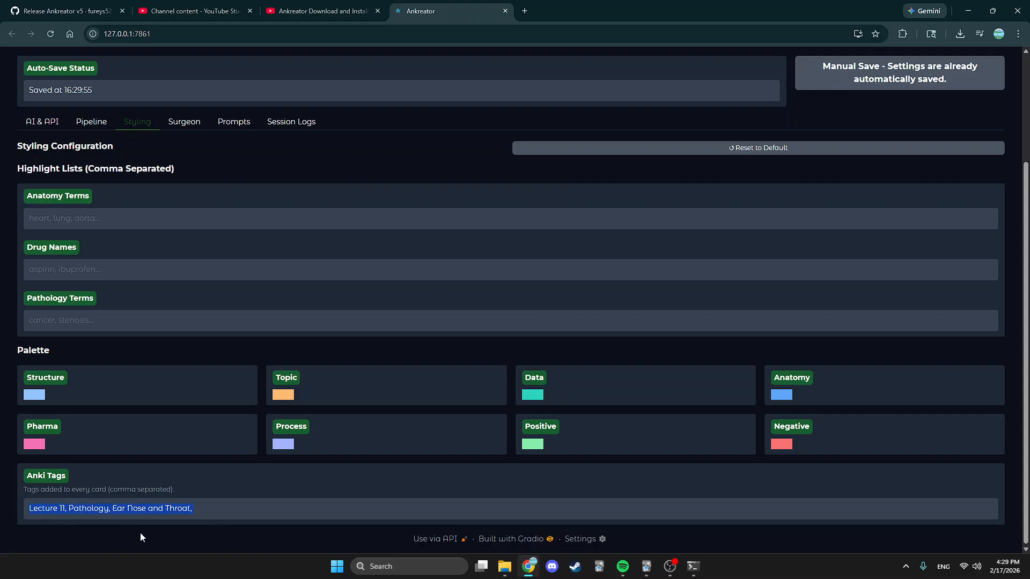
key("BackSpace")
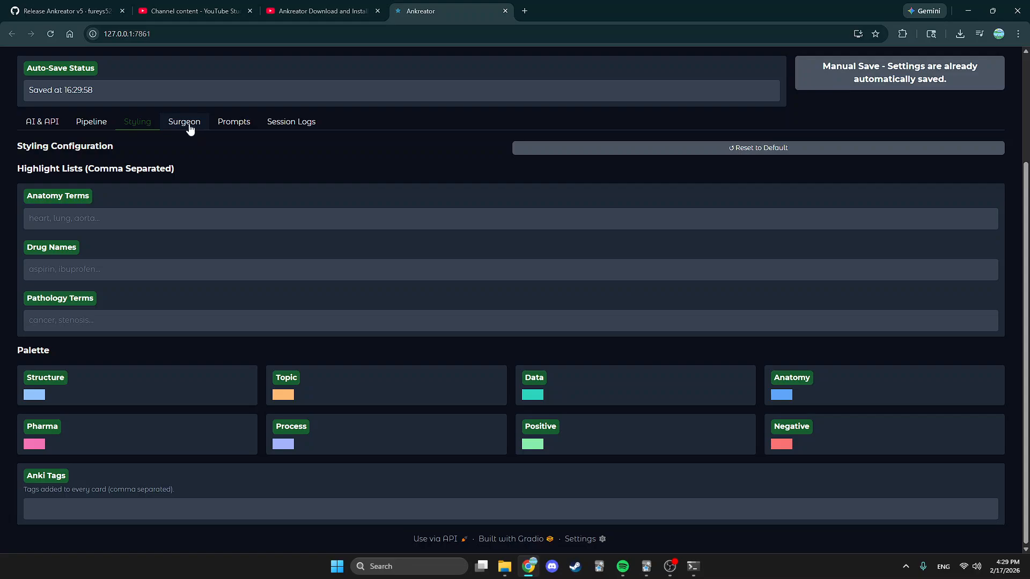
left_click(188, 127)
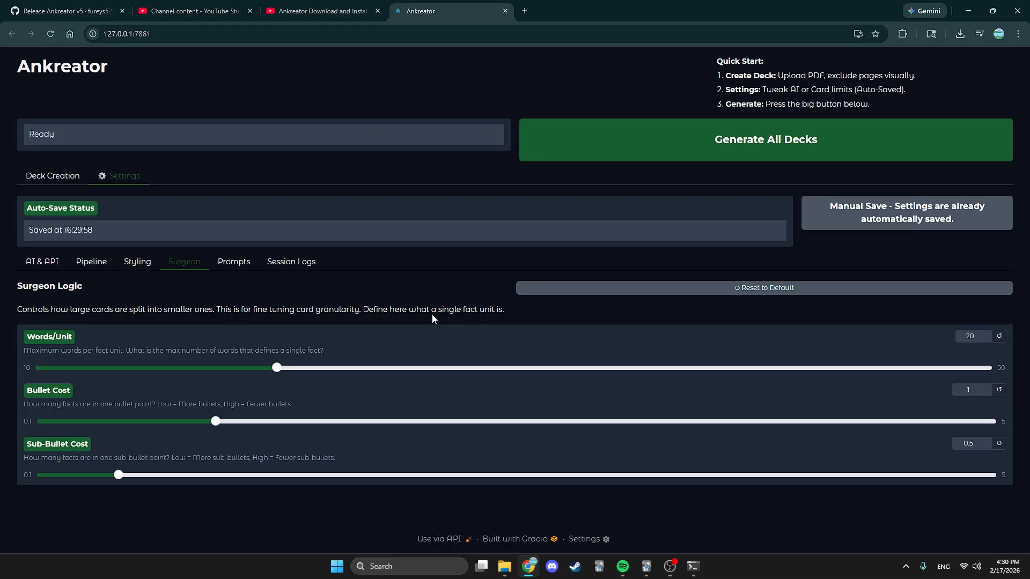
left_click(282, 369)
left_click_drag(215, 421, 59, 412)
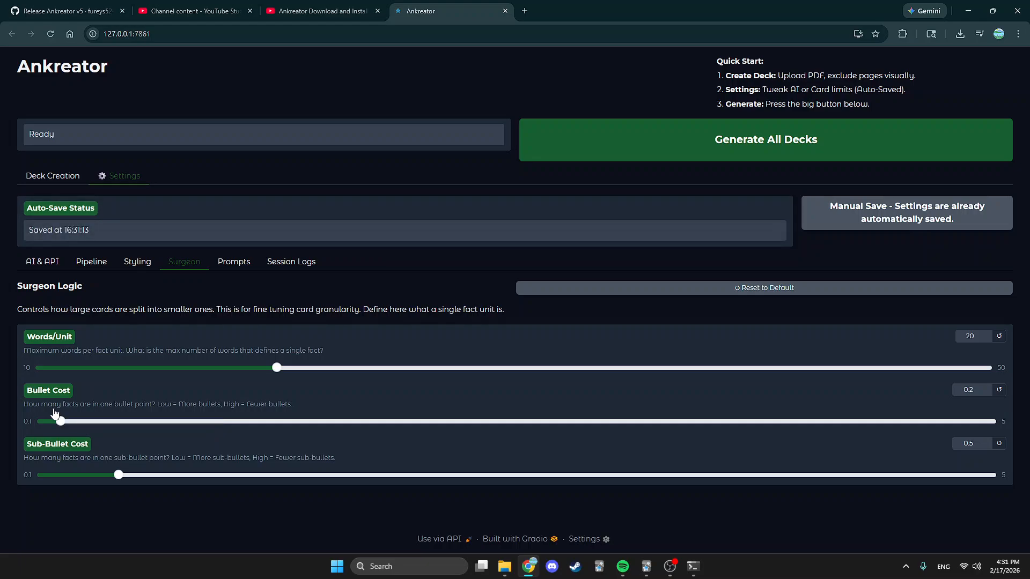
left_click(215, 421)
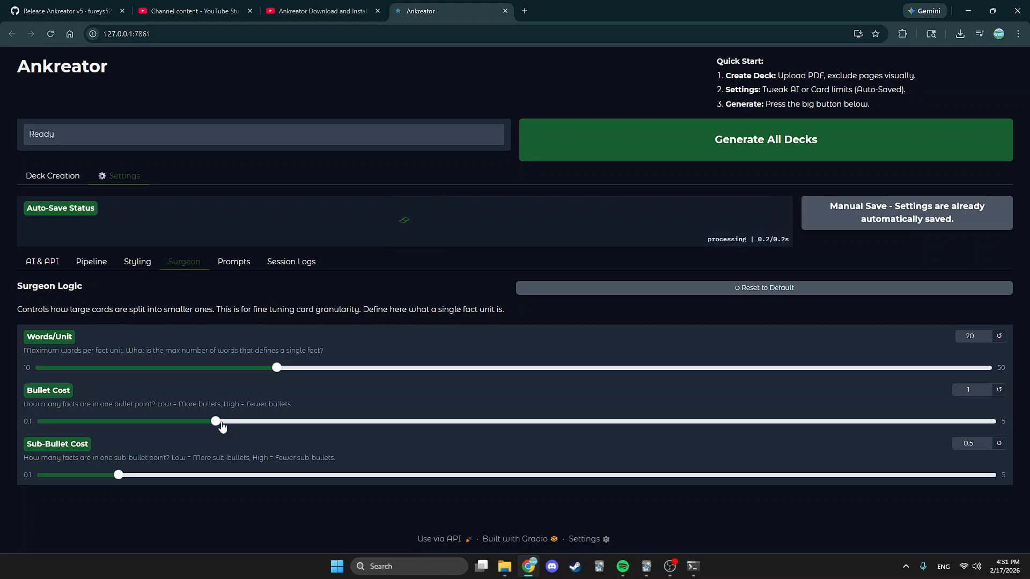
left_click(565, 422)
left_click_drag(197, 421, 214, 424)
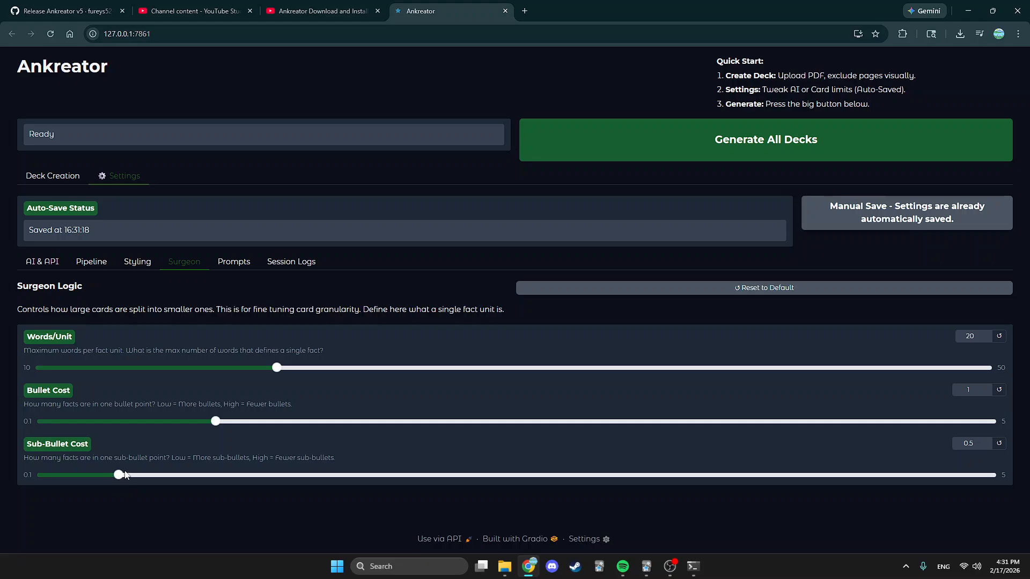
left_click(231, 264)
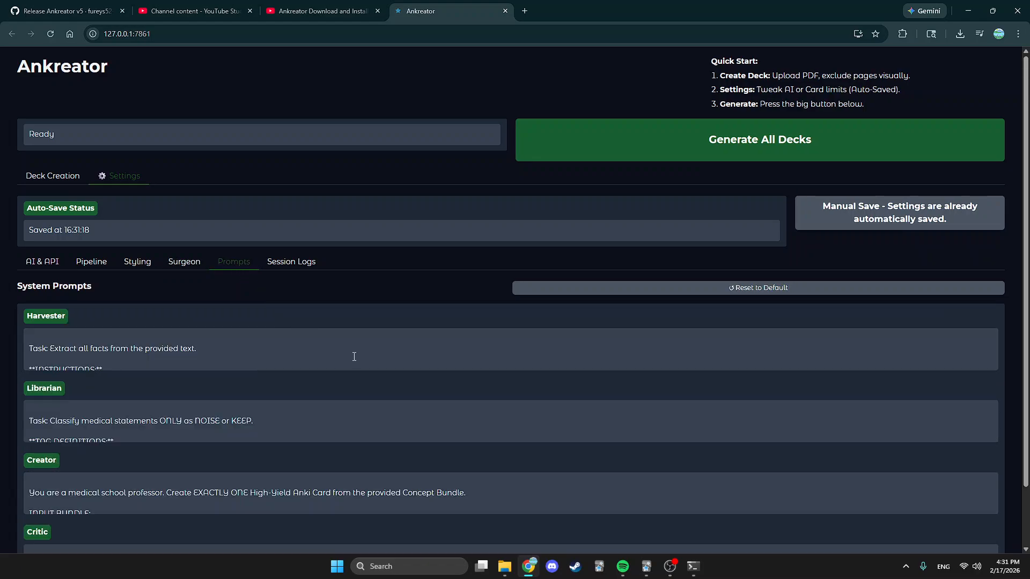
scroll(556, 376, "down", 2)
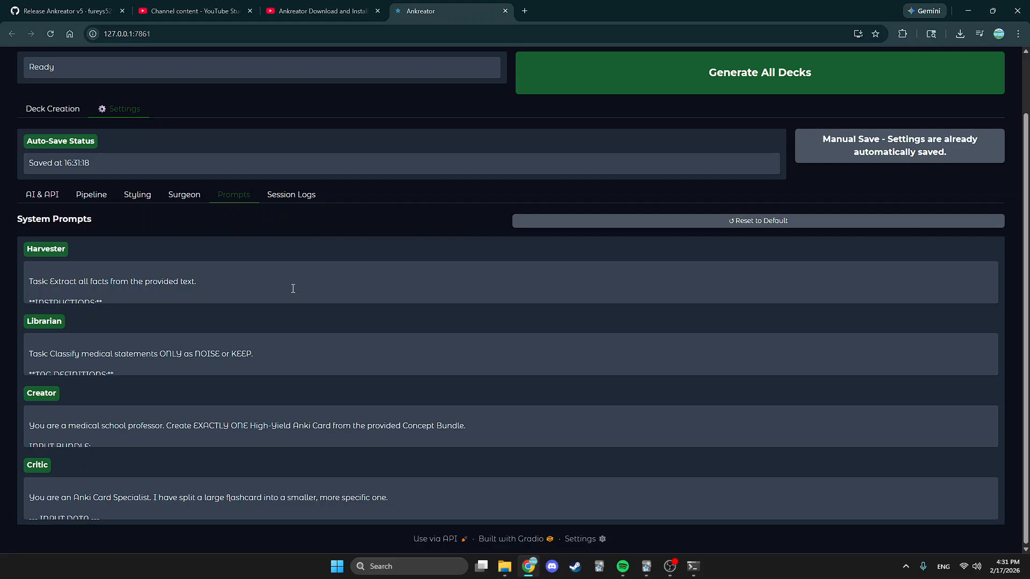
left_click(379, 292)
key("Down")
key("Down")
key("Down")
key("Down")
key("Down")
key("Down")
key("Down")
key("Down")
key("Down")
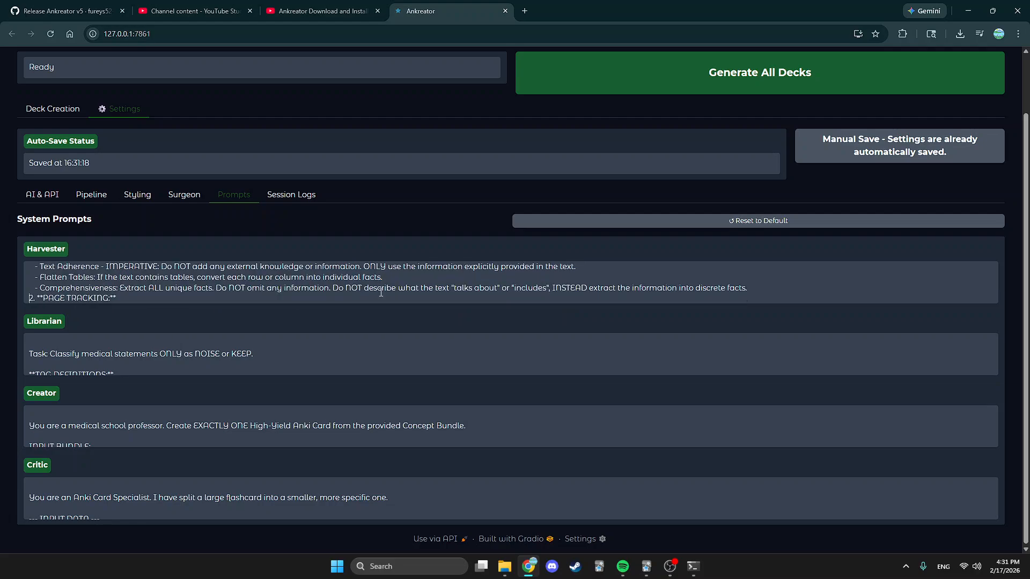
key("Down")
key("Down")
key("Down")
key("Down")
key("Up")
key("Up")
key("Up")
key("Up")
key("Up")
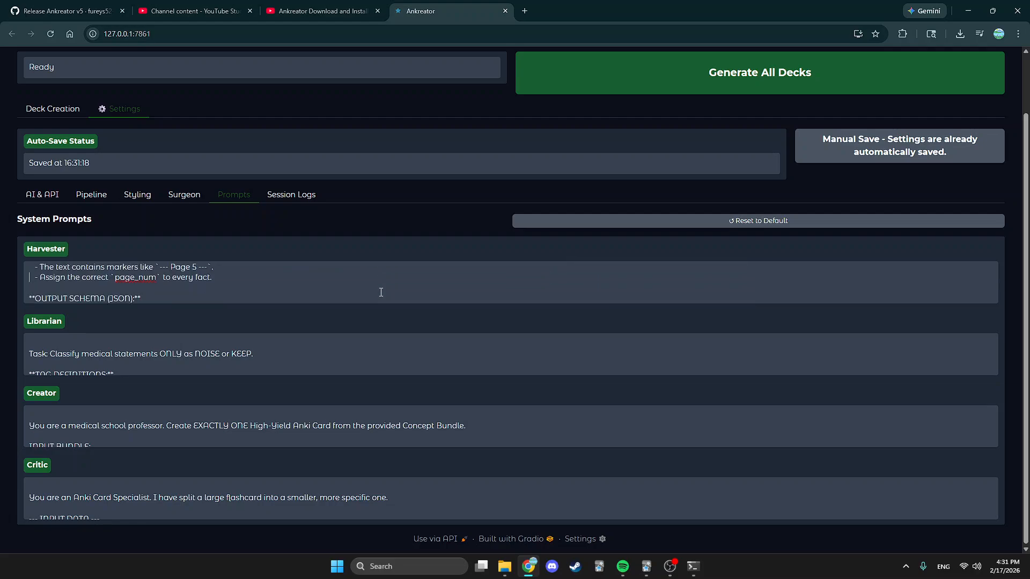
key("Up")
key("Up")
key("Up")
key("Up")
key("Up")
key("Up")
key("Up")
key("Up")
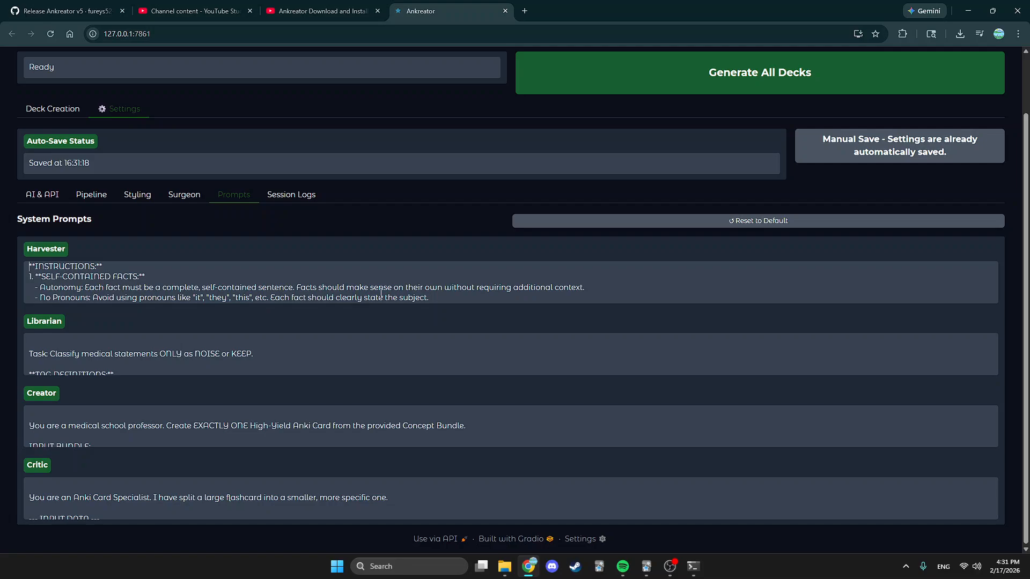
key("Up")
key("Up")
key("Up")
left_click(254, 276)
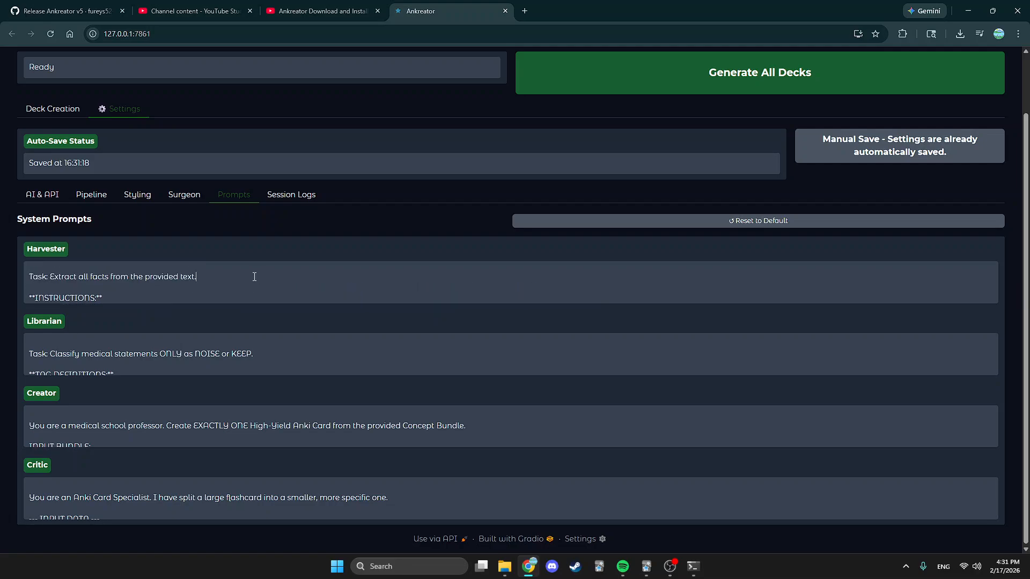
key("Down")
key("Down")
key("Down")
key("Down")
key("Down")
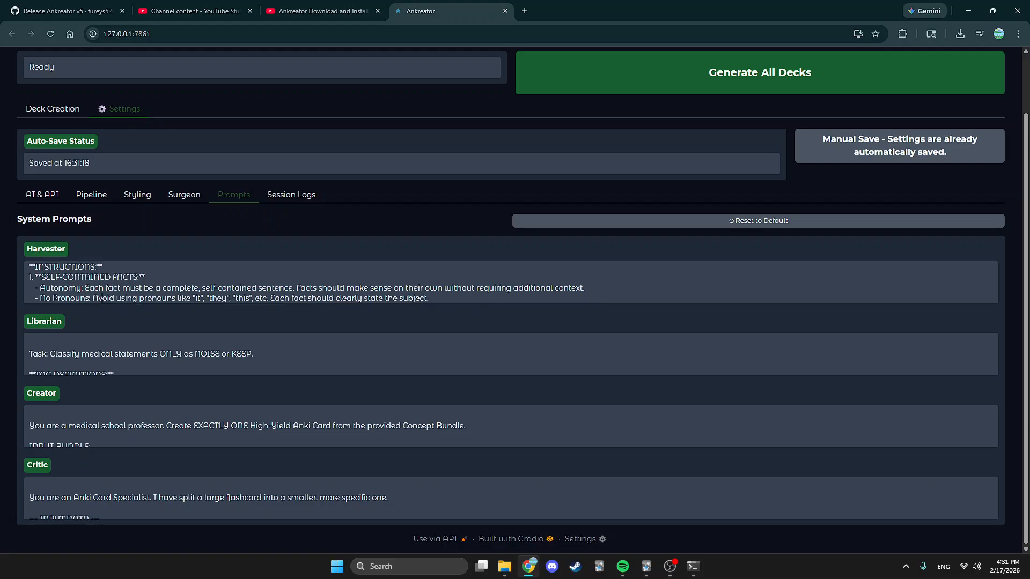
key("Down")
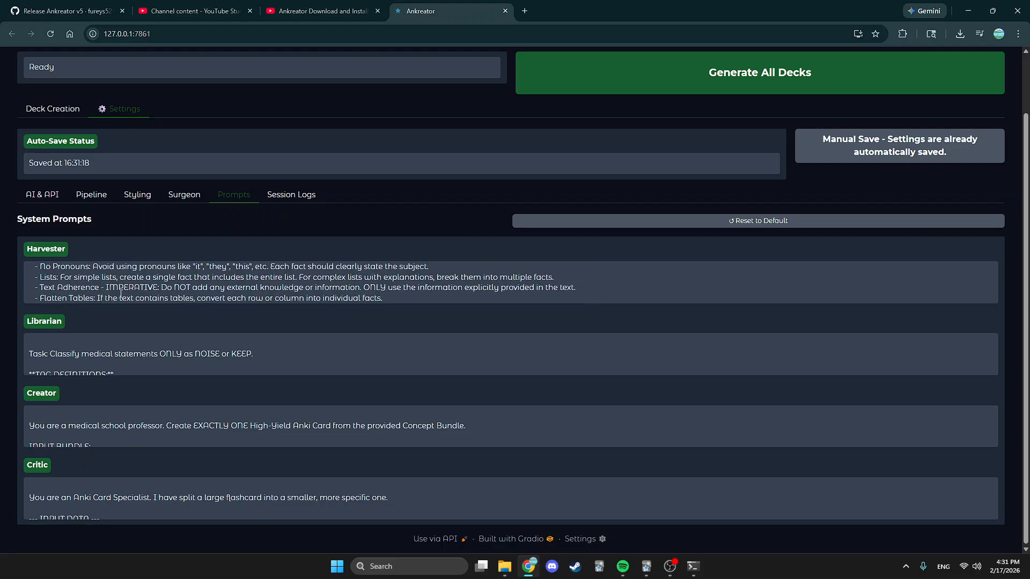
key("Down")
key("Down")
key("Down")
key("Down")
key("Down")
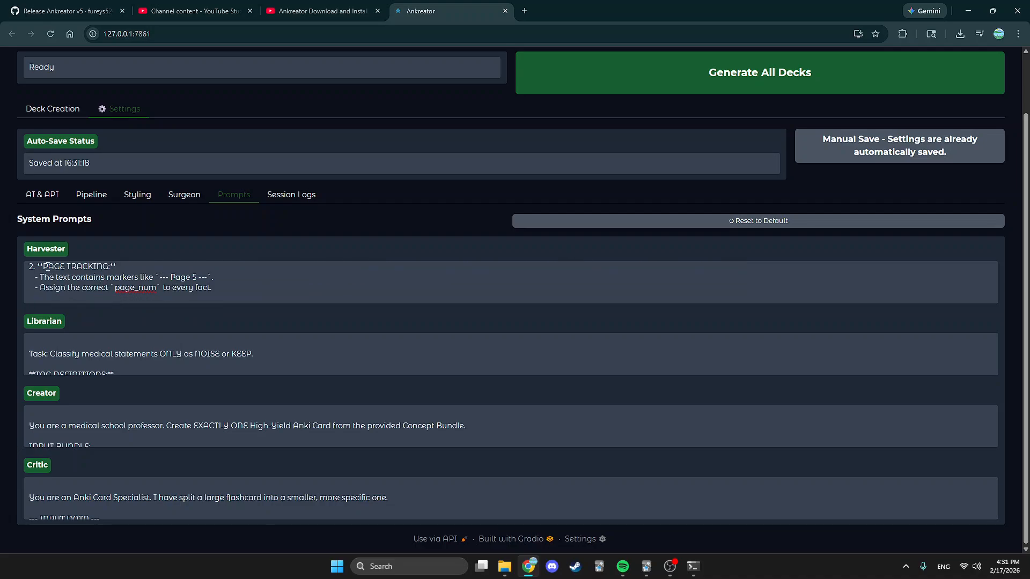
key("Down")
key("Down")
key("Down")
key("Down")
key("Down")
key("Down")
key("Down")
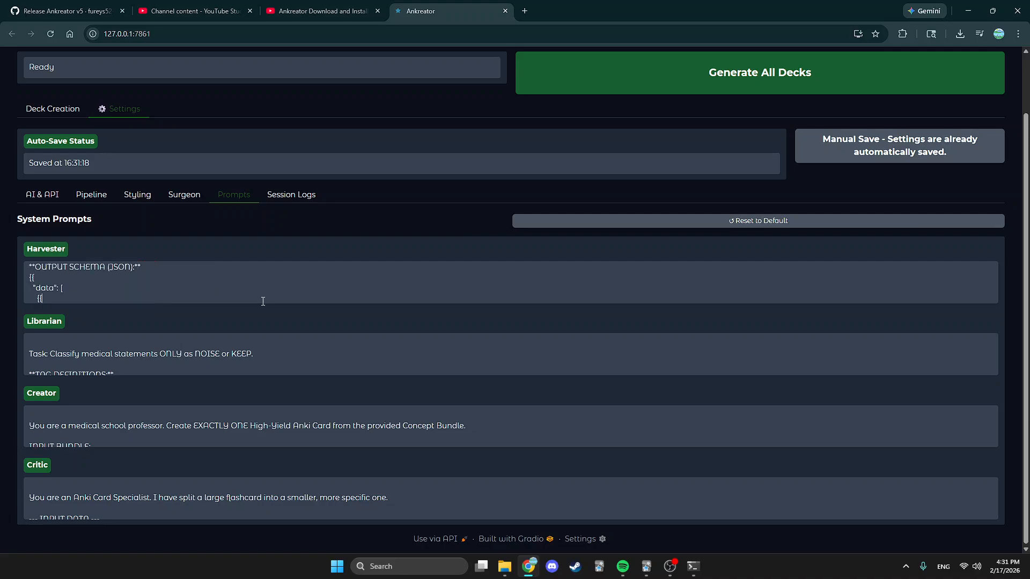
key("Up")
key("Up")
key("Up")
key("Up")
key("Up")
key("Up")
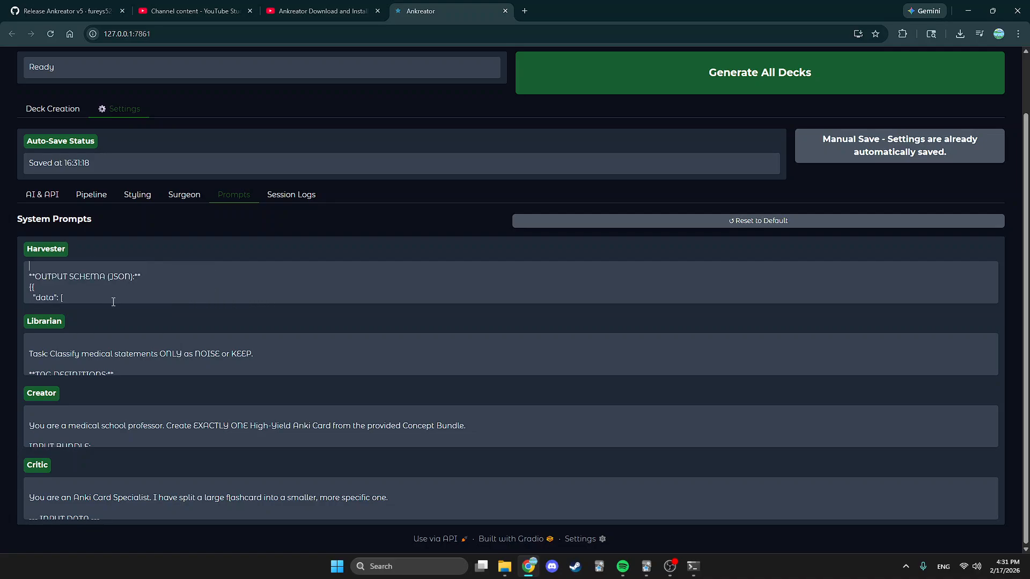
key("Down")
key("Down")
key("Down")
key("Down")
key("Down")
key("Down")
key("Down")
key("Down")
key("Down")
key("Down")
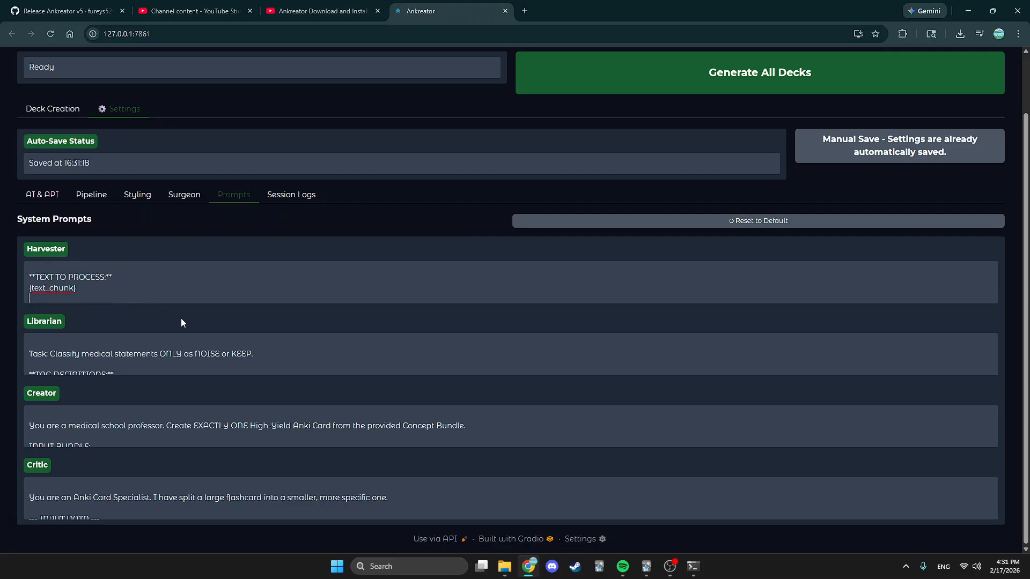
left_click(126, 333)
key("Up")
key("Up")
key("Up")
key("Up")
key("Up")
key("Up")
key("Up")
key("Up")
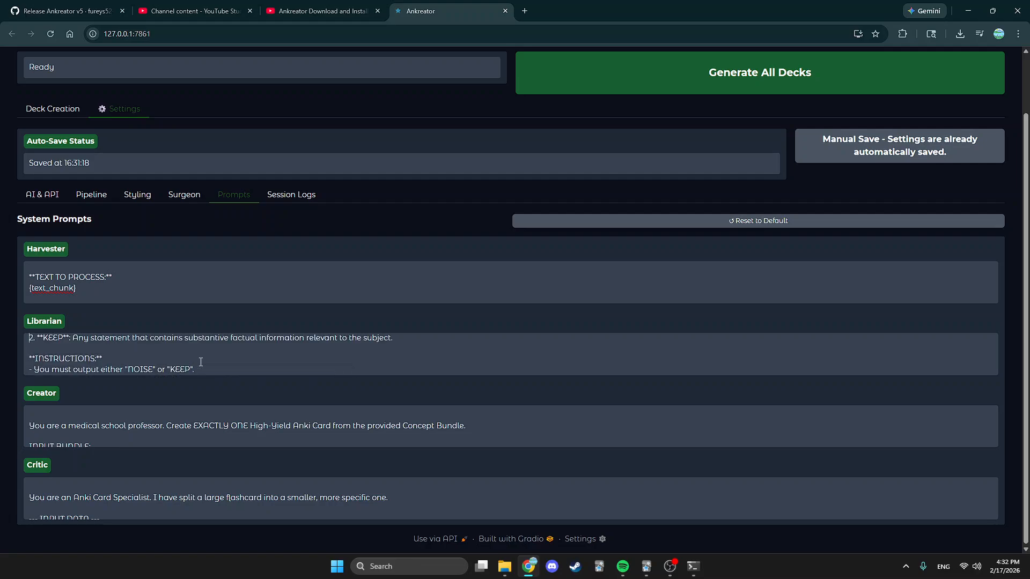
key("Up")
key("Up")
key("Up")
key("Up")
key("Down")
key("Down")
key("Down")
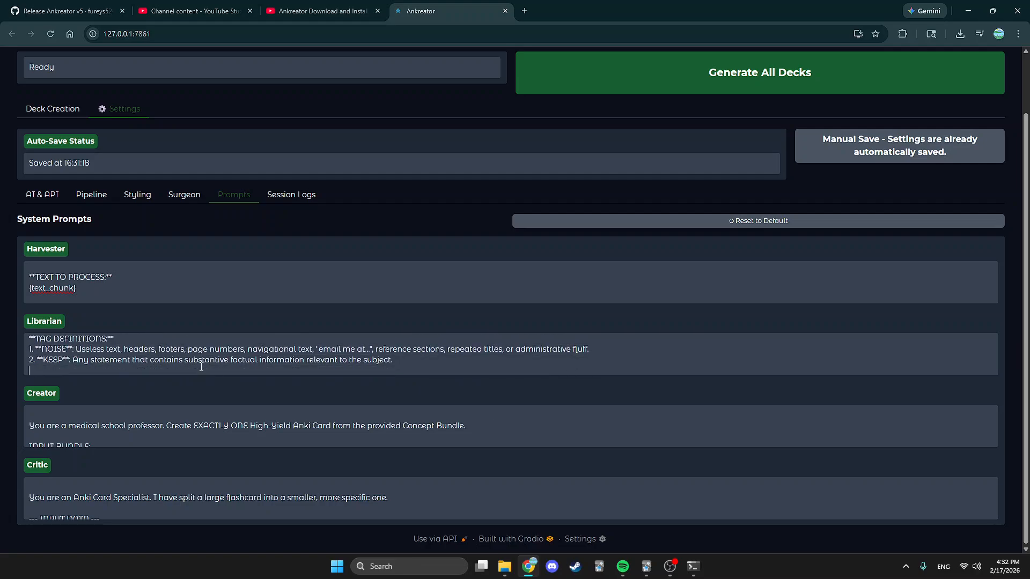
key("Up")
key("Up")
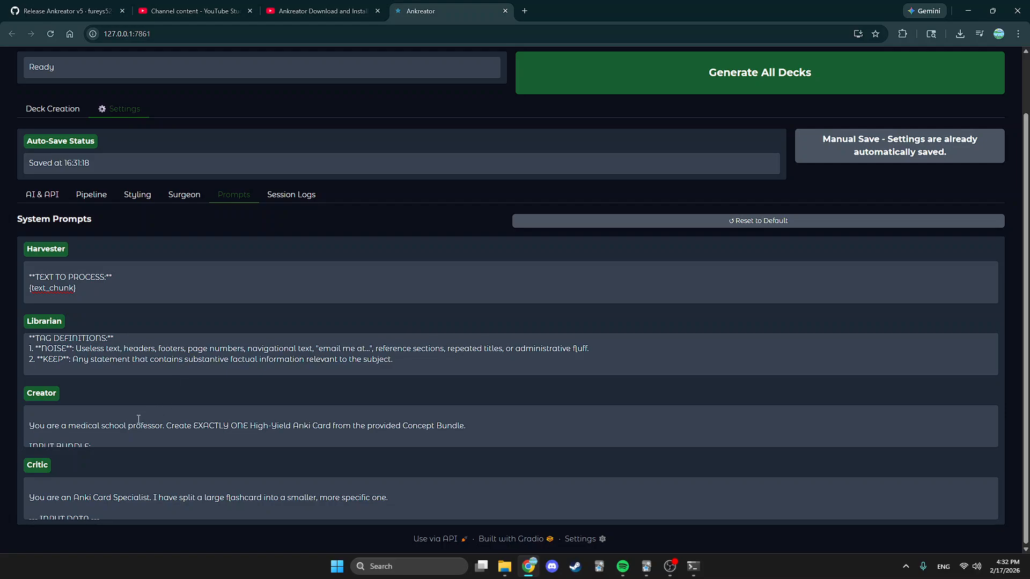
key("Down")
key("Down")
key("Down")
key("Down")
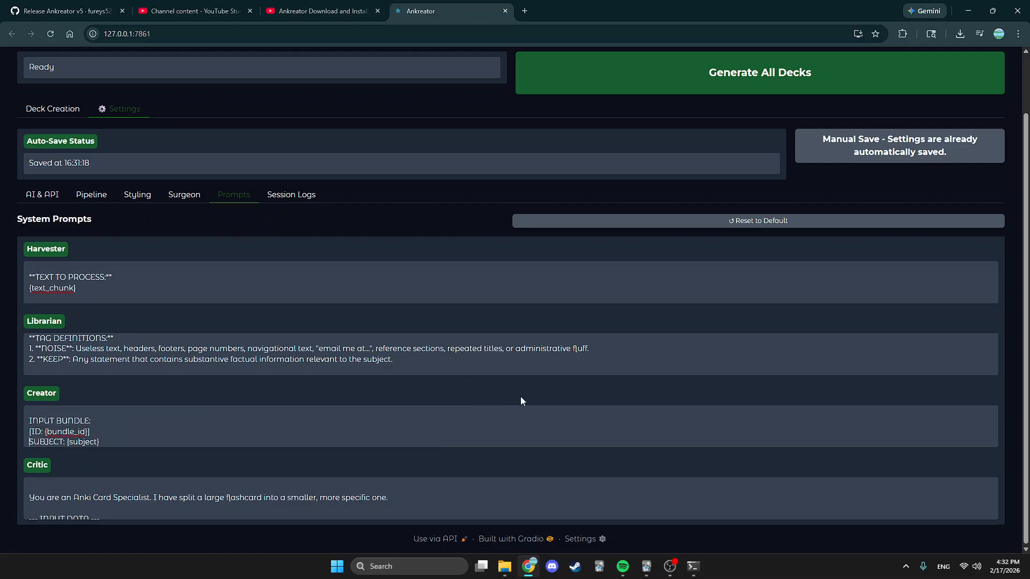
key("Up")
key("Up")
key("Up")
key("Up")
key("Up")
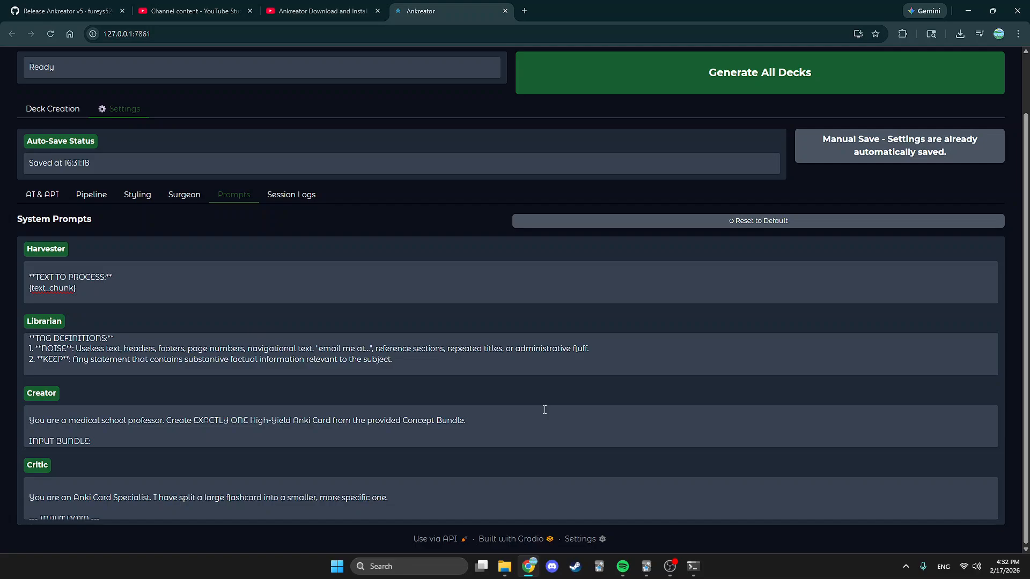
key("Down")
key("Down")
key("Down")
key("Down")
key("Down")
key("Down")
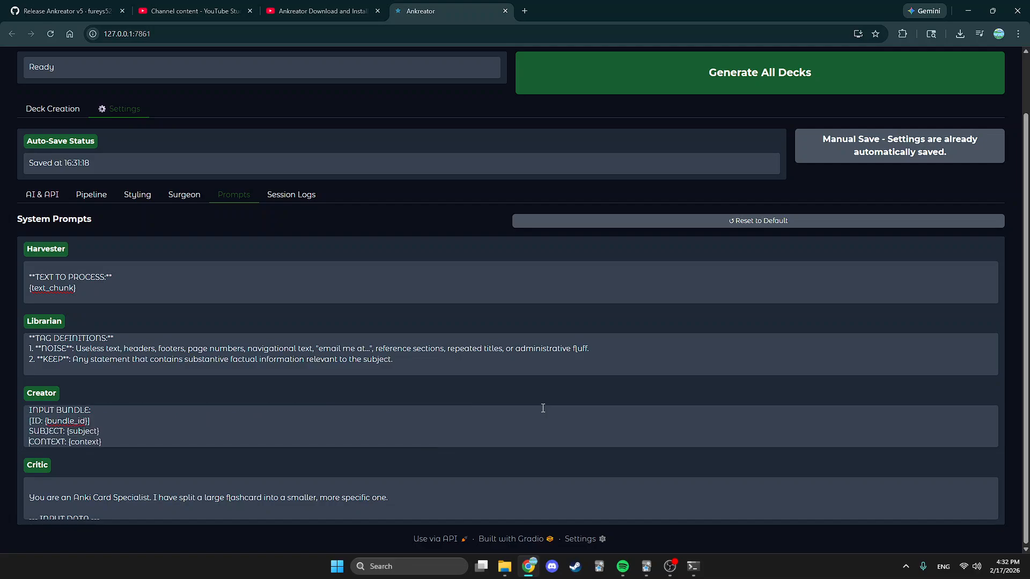
key("Down")
key("Down")
key("Down")
key("Down")
key("Down")
key("Down")
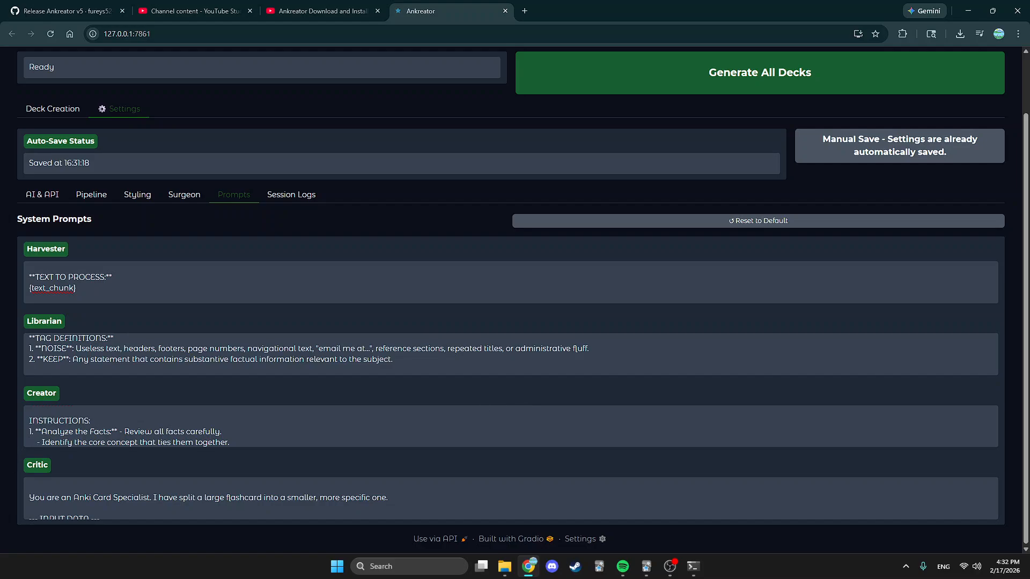
key("Down")
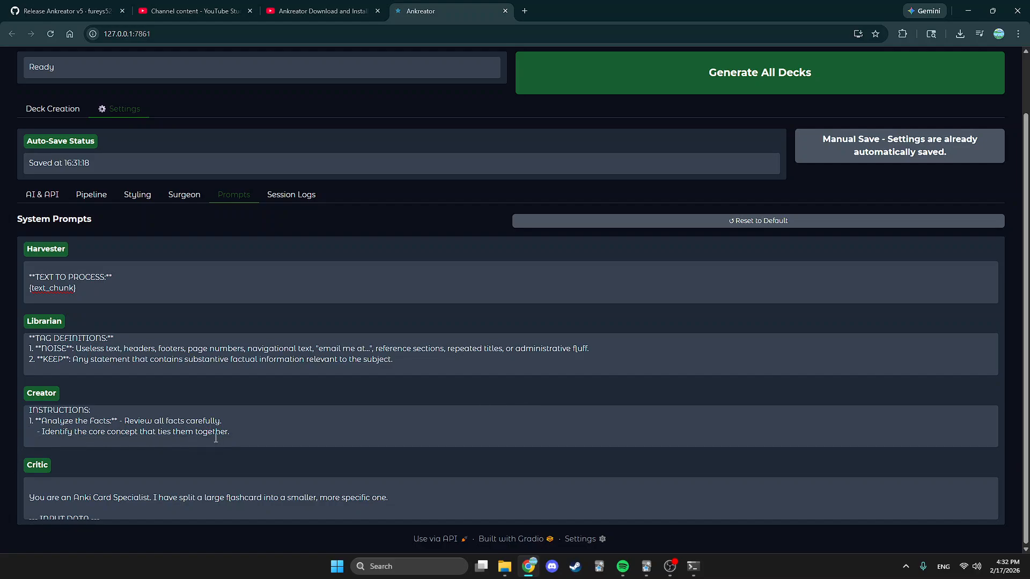
key("Down")
key("Down")
key("Down")
key("Down")
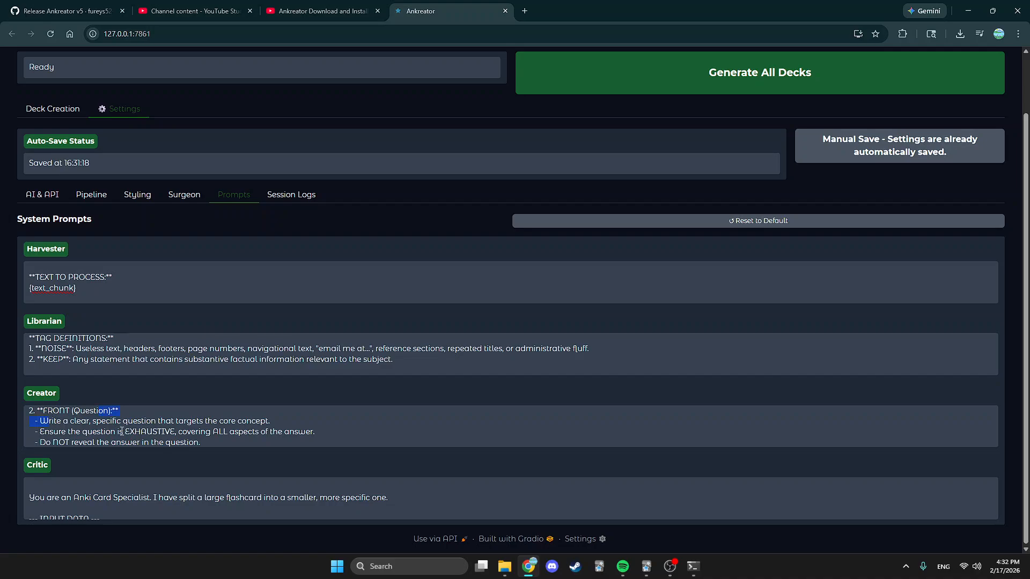
key("Down")
key("Down")
key("Down")
key("Down")
key("Down")
key("Down")
key("Down")
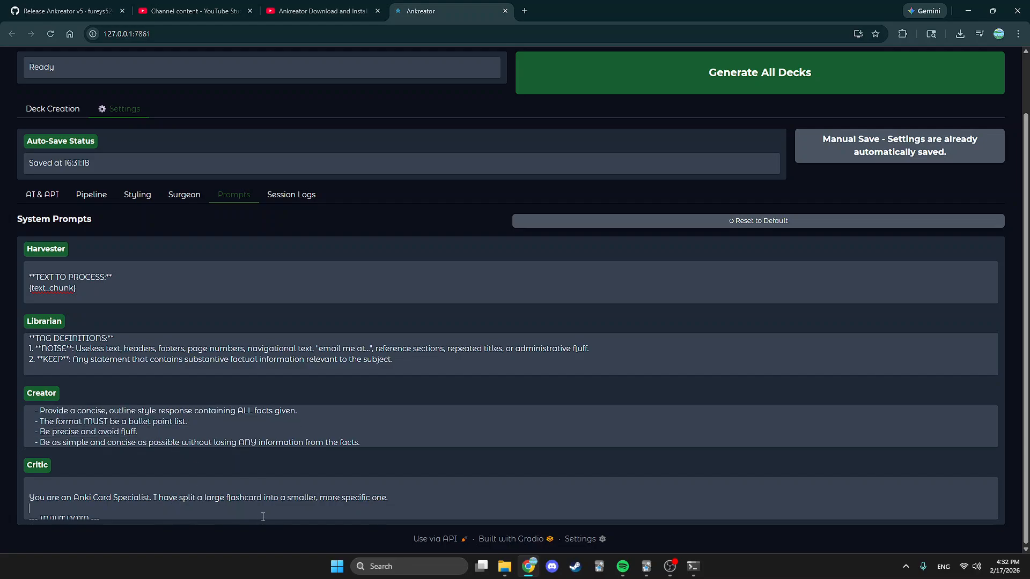
key("Down")
key("Down")
key("Down")
key("Down")
key("Down")
key("Down")
key("Down")
key("Down")
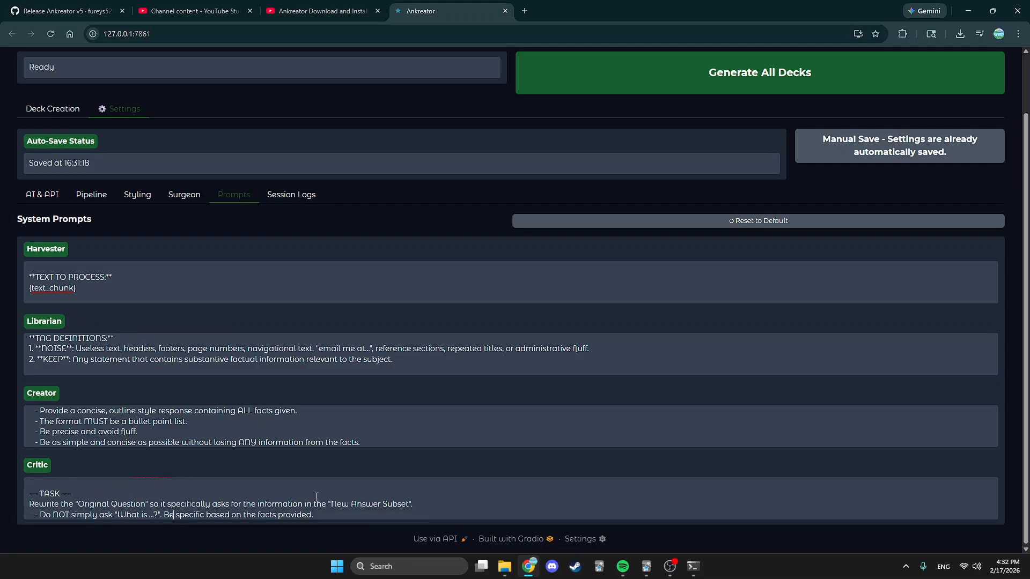
key("Down")
key("Down")
key("Down")
key("Down")
key("Down")
key("Down")
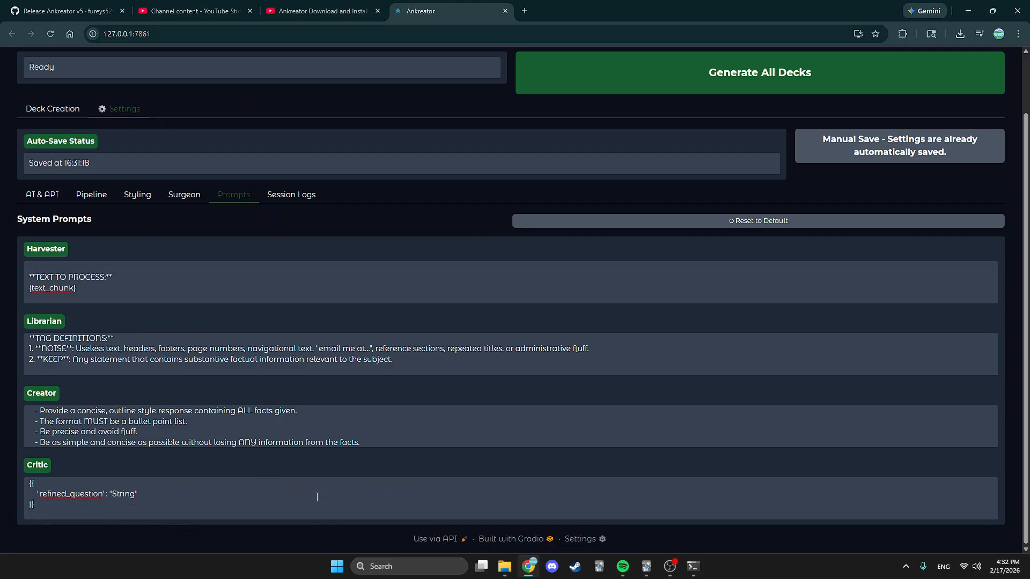
key("Up")
key("Up")
key("Up")
key("Up")
key("Up")
key("Up")
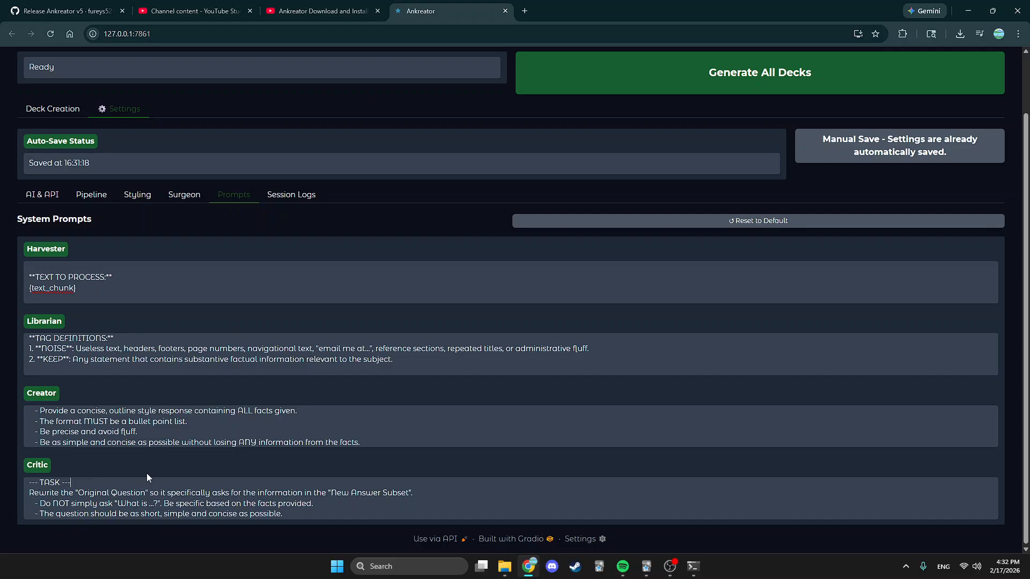
left_click(272, 196)
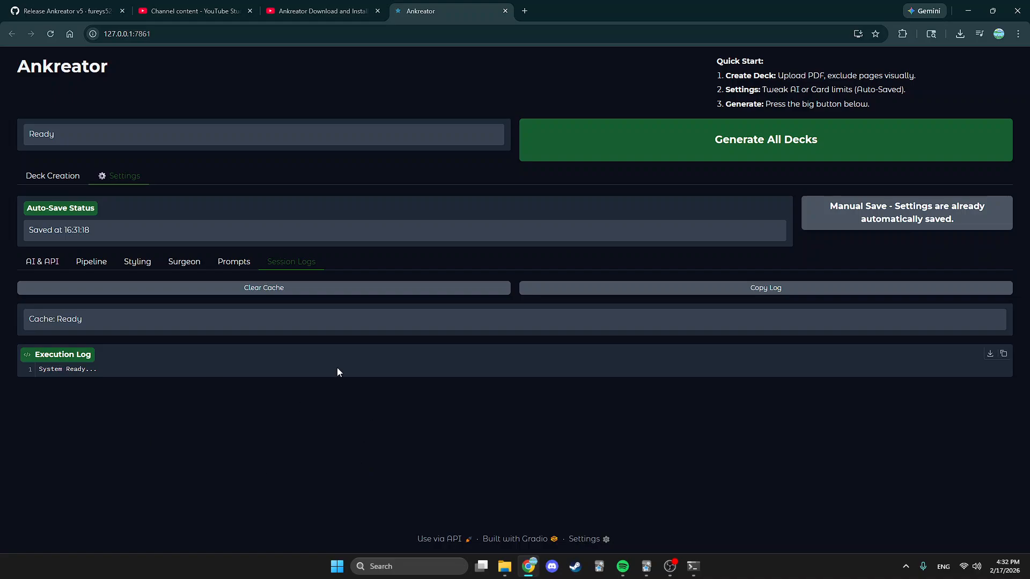
left_click(225, 263)
scroll(298, 479, "down", 2)
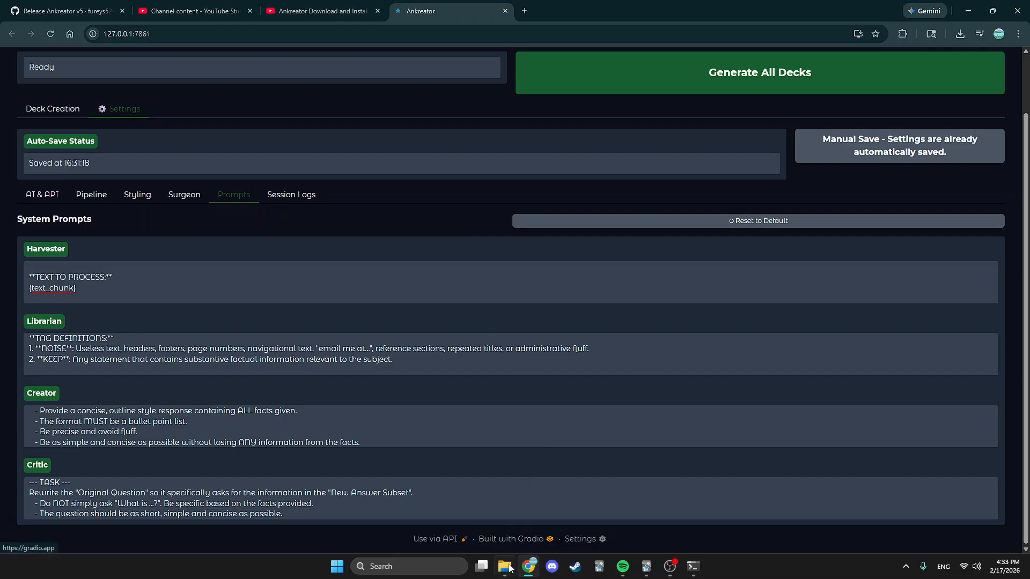
mouse_move(508, 566)
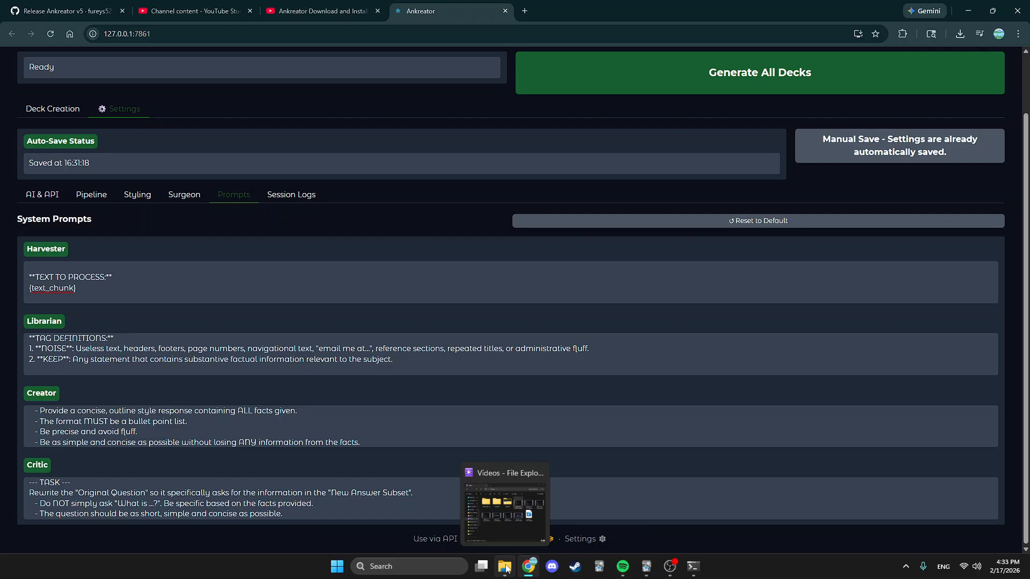
Open the Downloads > Ankreator (1) > Ankreator Local folder in File Explorer.
right_click(507, 567)
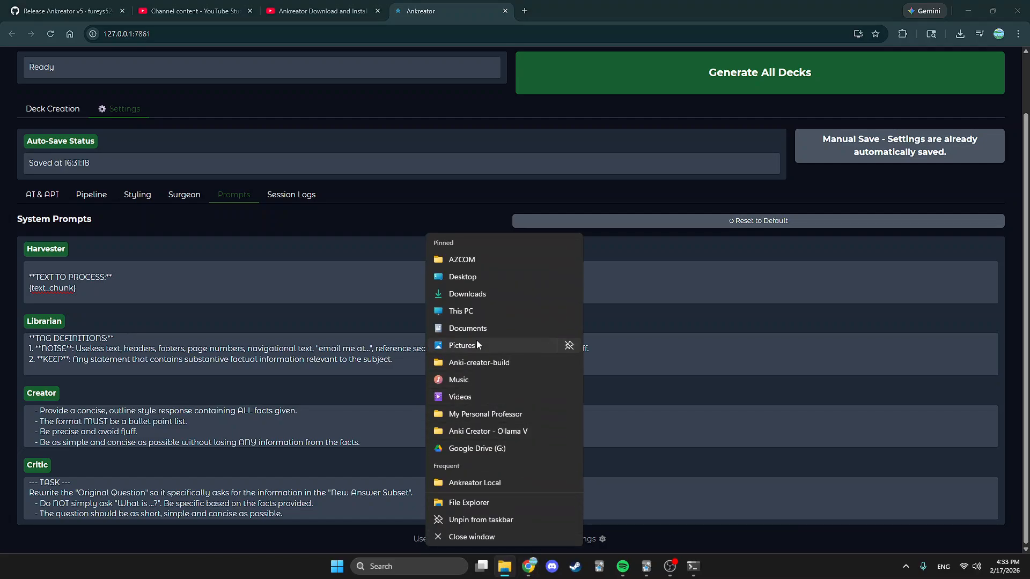
left_click(470, 295)
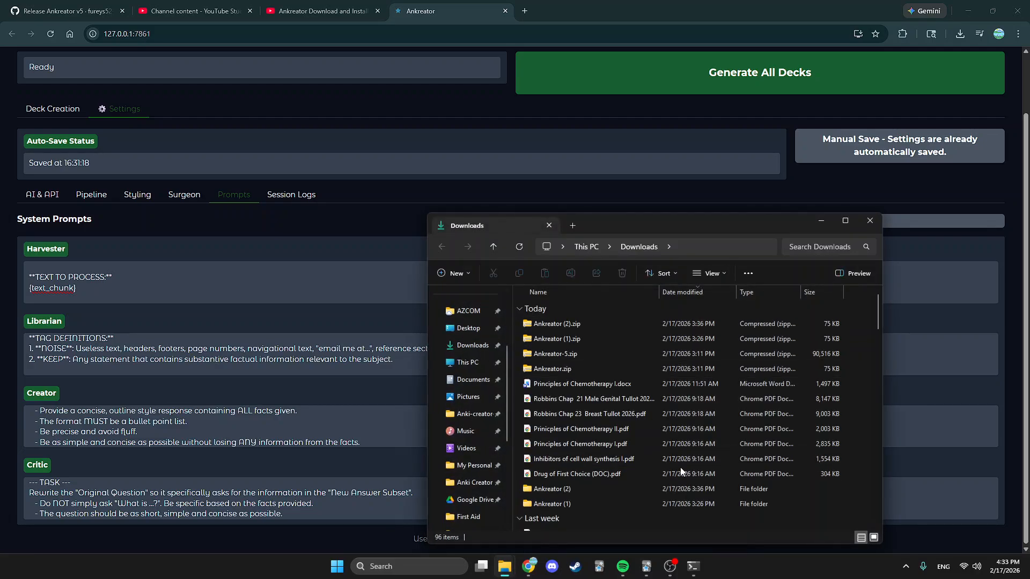
scroll(680, 468, "down", 1)
double_click(572, 461)
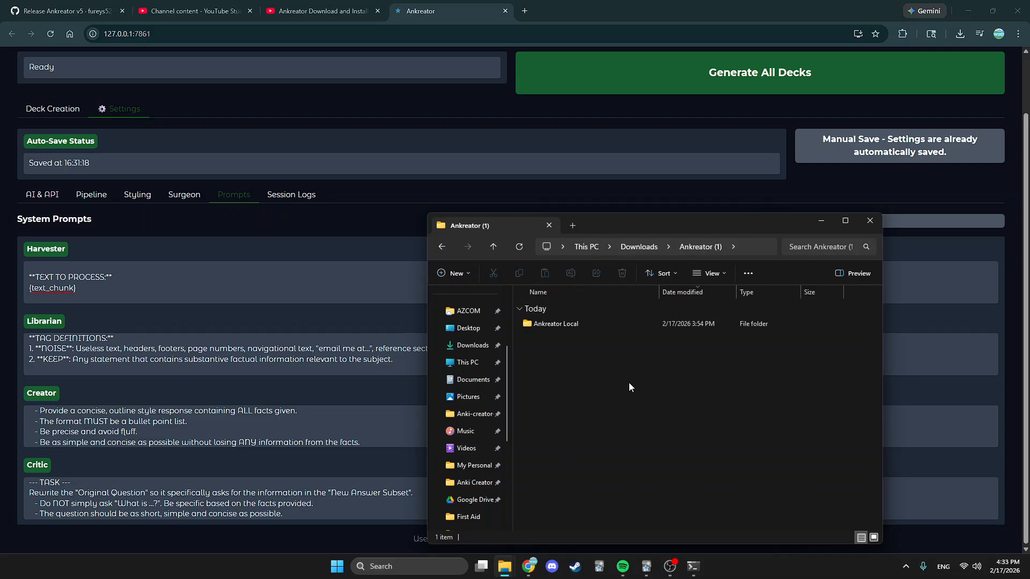
double_click(587, 326)
Open prompts.py in Notepad for editing.
scroll(637, 451, "down", 1)
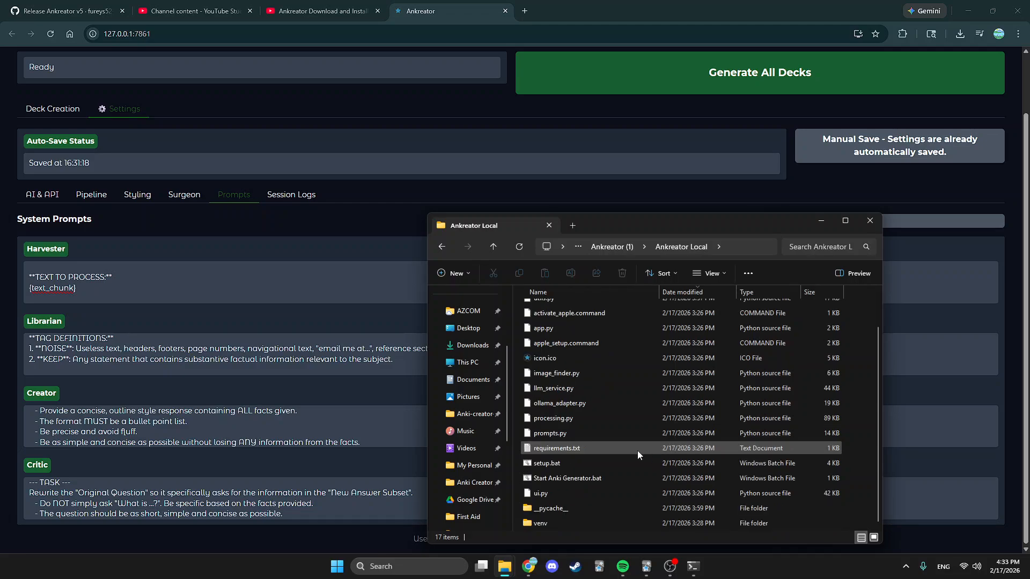
left_click(607, 435)
right_click(530, 435)
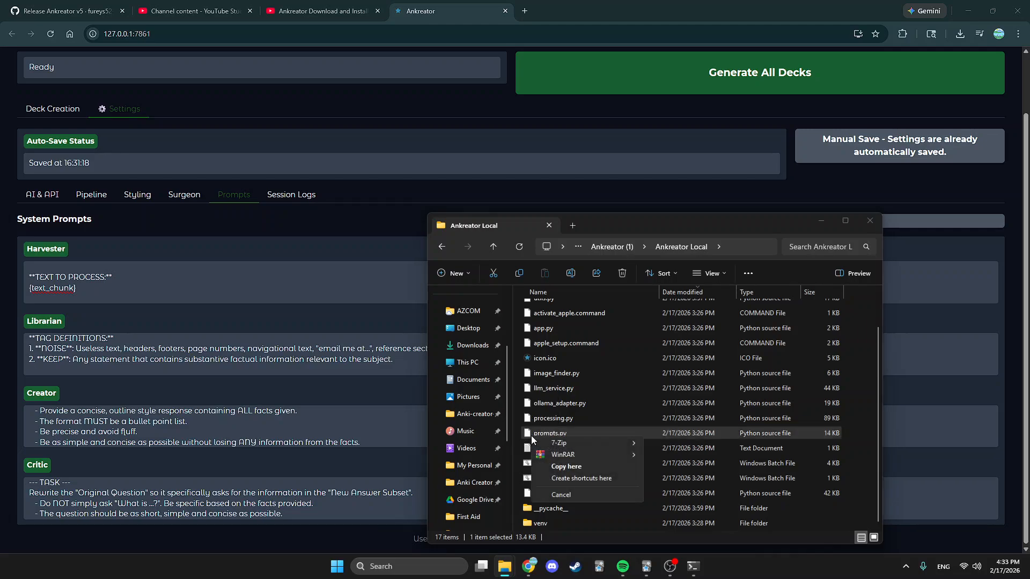
left_click(570, 430)
right_click(571, 430)
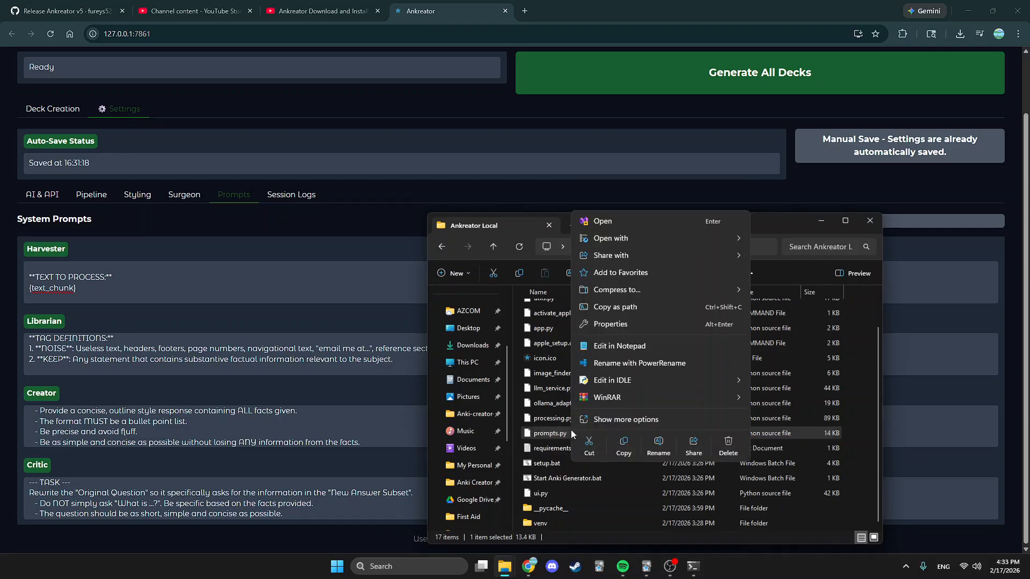
left_click(651, 345)
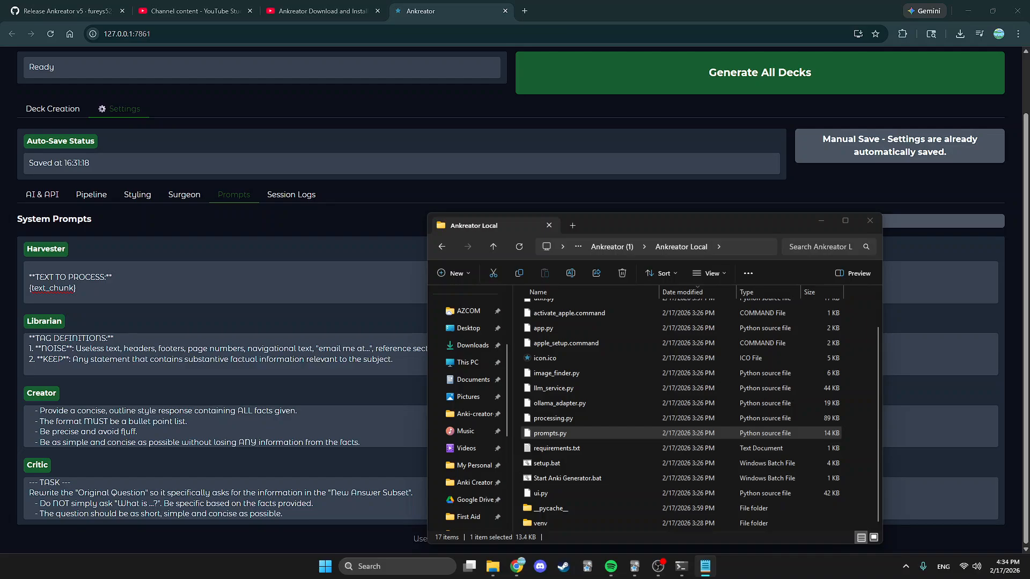
Return to the Ankreator browser page and open Deck Creation.
left_click(274, 219)
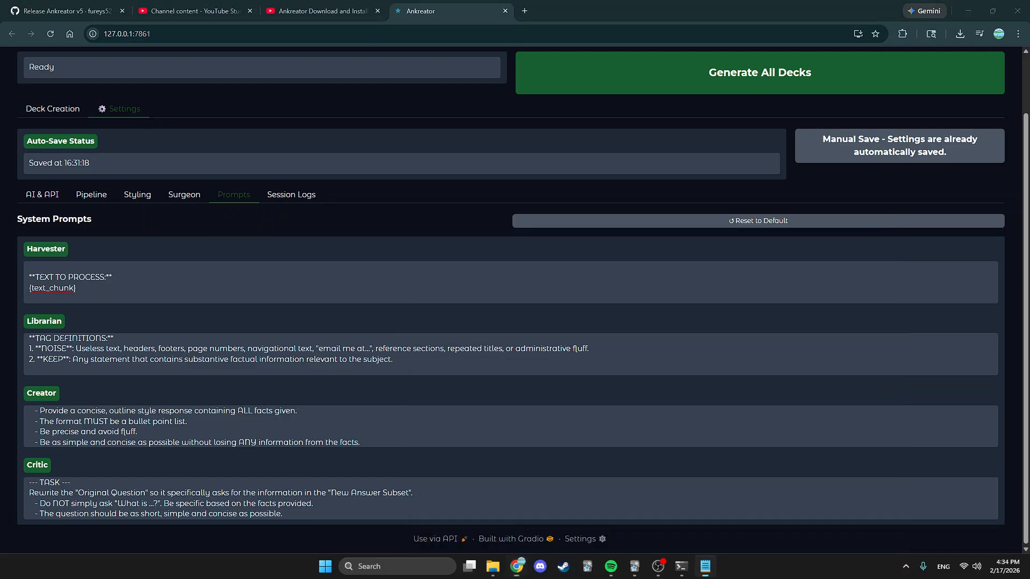
scroll(322, 241, "up", 2)
left_click(291, 261)
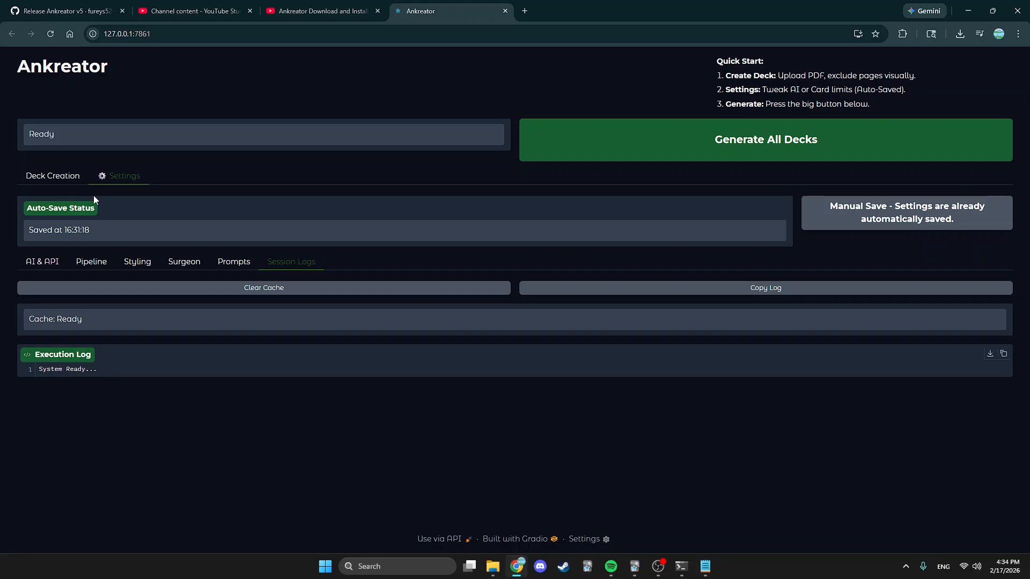
left_click(33, 175)
Scroll through the six uploaded PDFs and their deck names.
scroll(531, 394, "down", 5)
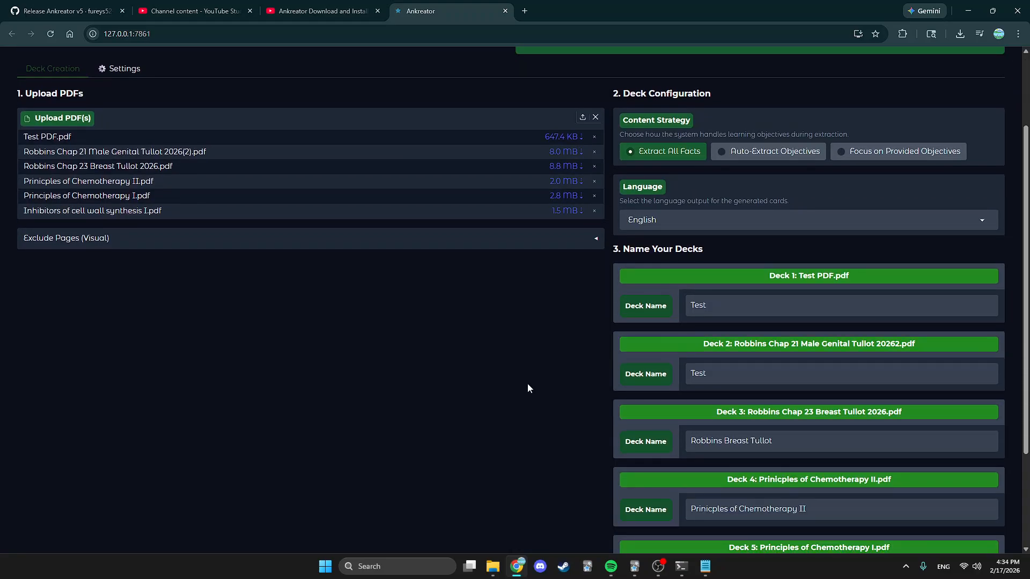
scroll(524, 385, "up", 5)
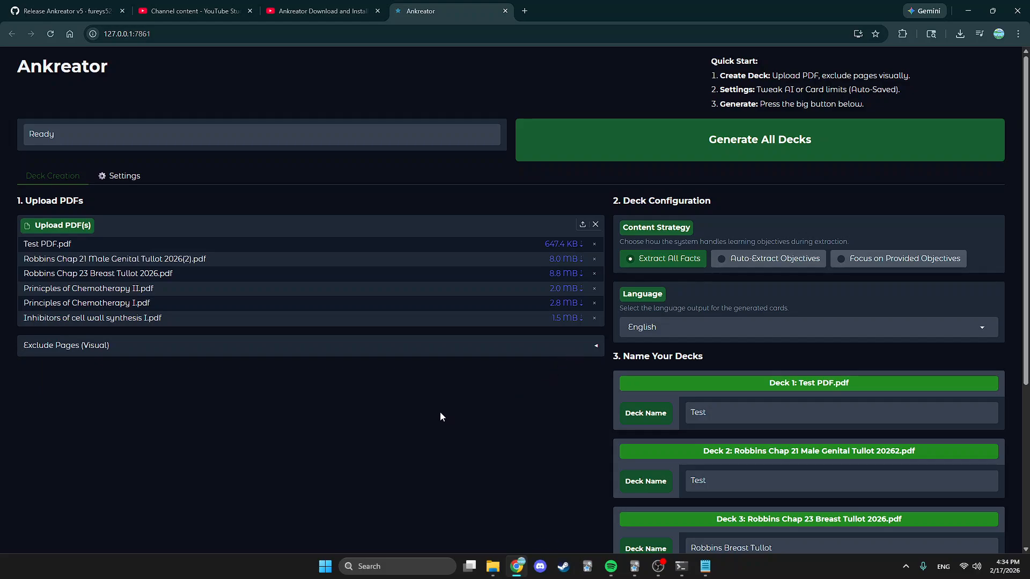
scroll(465, 412, "down", 5)
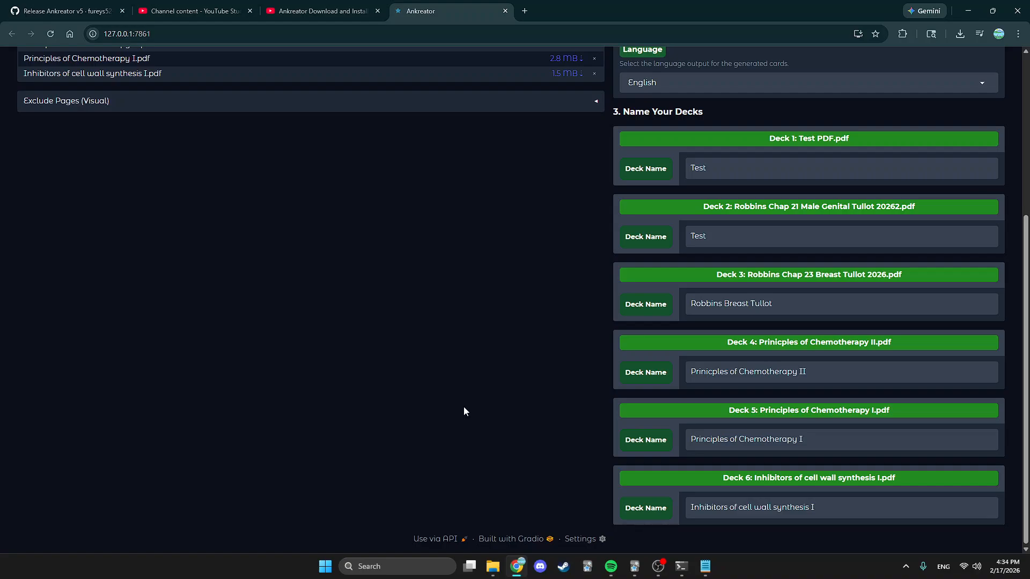
scroll(463, 406, "up", 5)
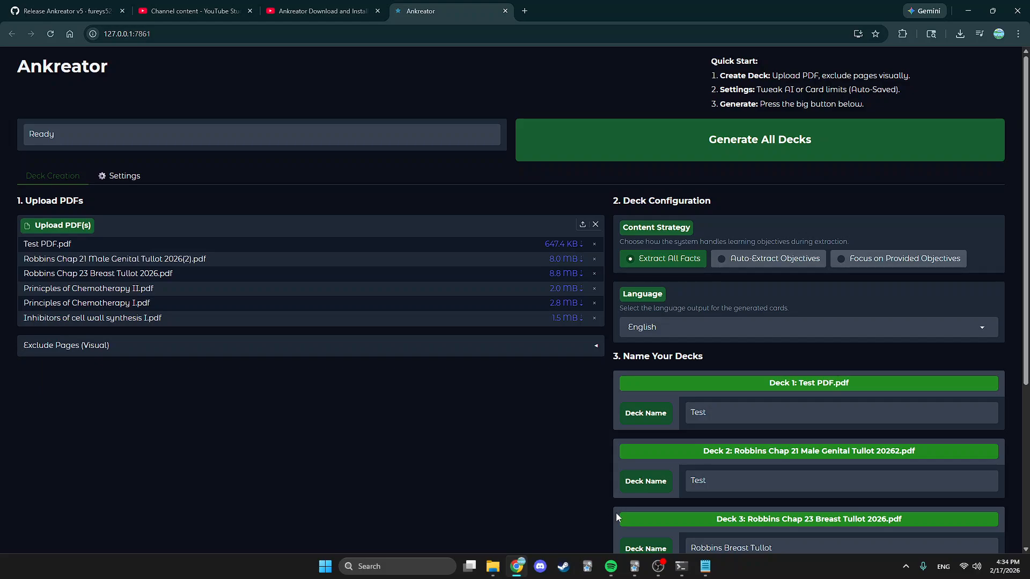
left_click(658, 566)
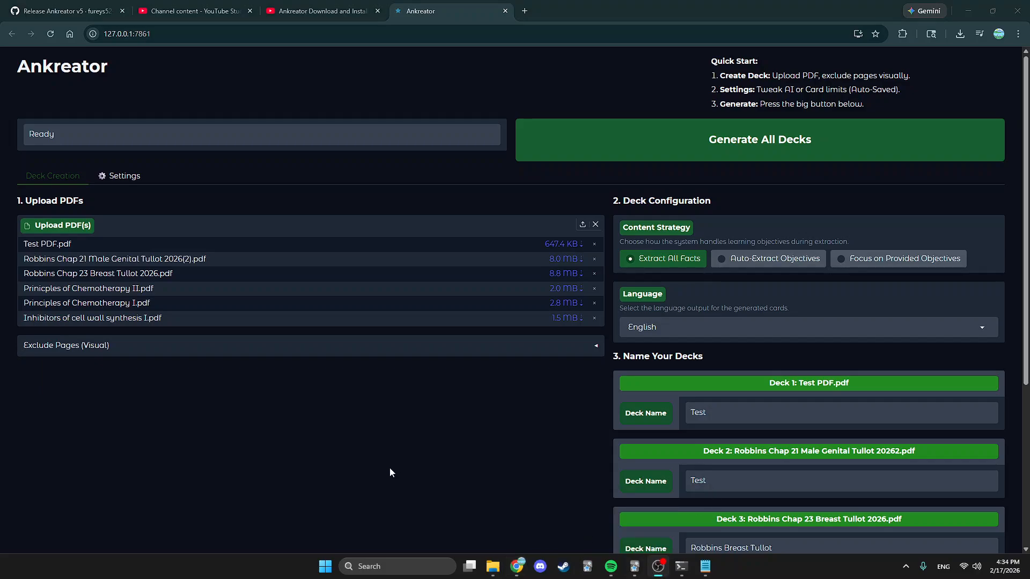